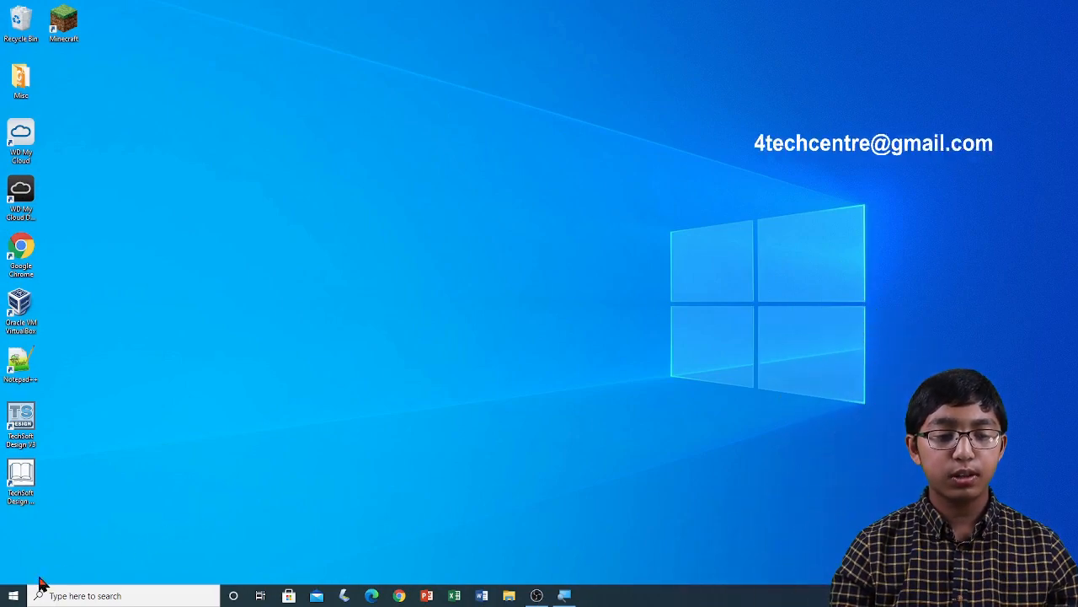
- Launch Paint 3D and bring up its list of saved projects for opening
{"action": "left_click", "coordinate": [13, 596]}
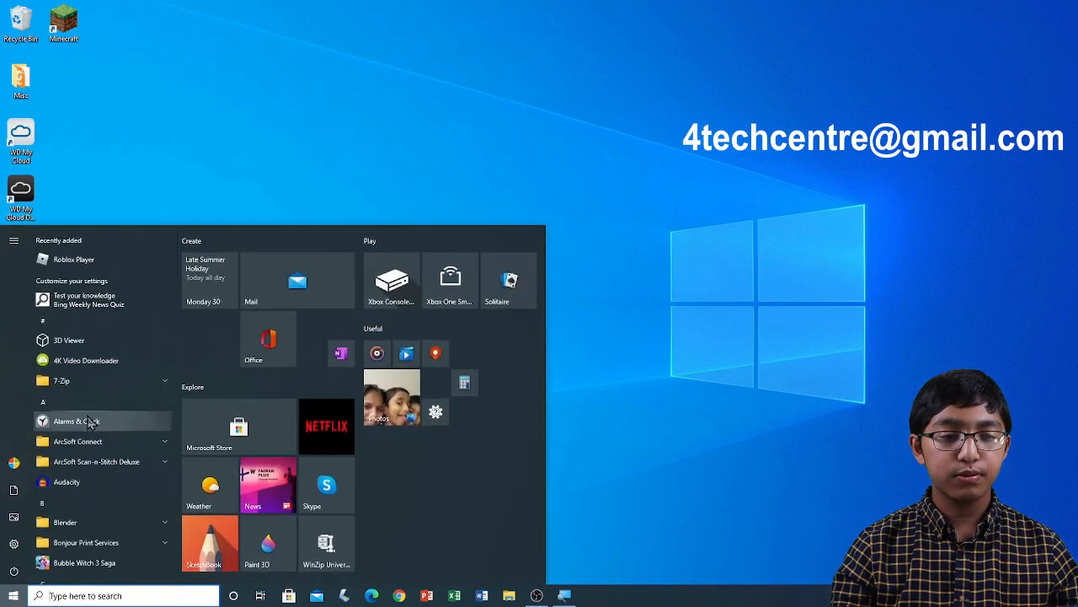
{"action": "scroll", "coordinate": [88, 419], "scroll_direction": "down", "scroll_amount": 10}
{"action": "scroll", "coordinate": [91, 422], "scroll_direction": "down", "scroll_amount": 6}
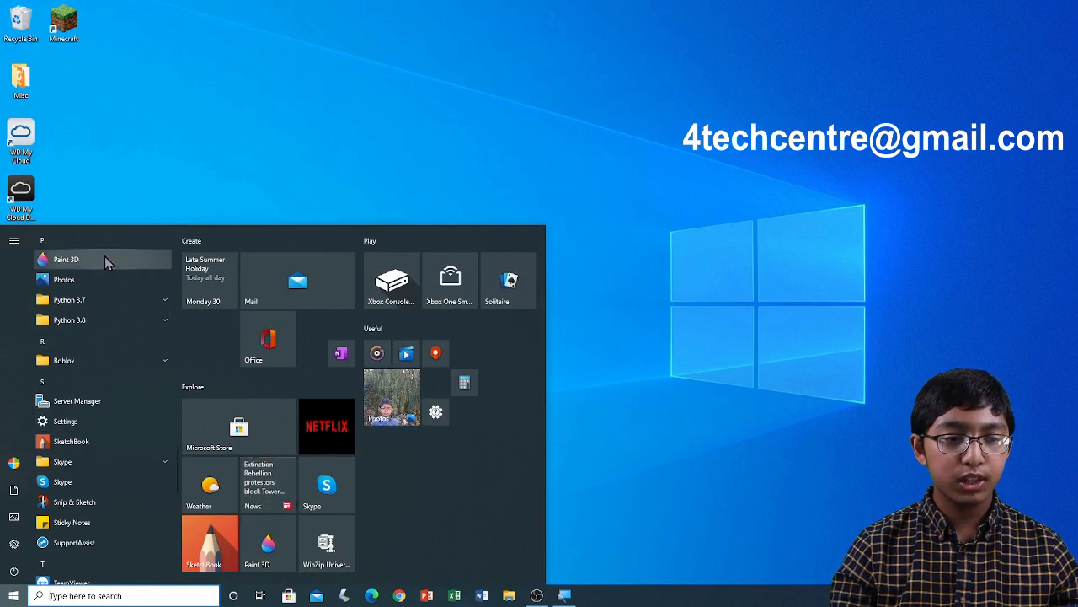
{"action": "left_click", "coordinate": [105, 260]}
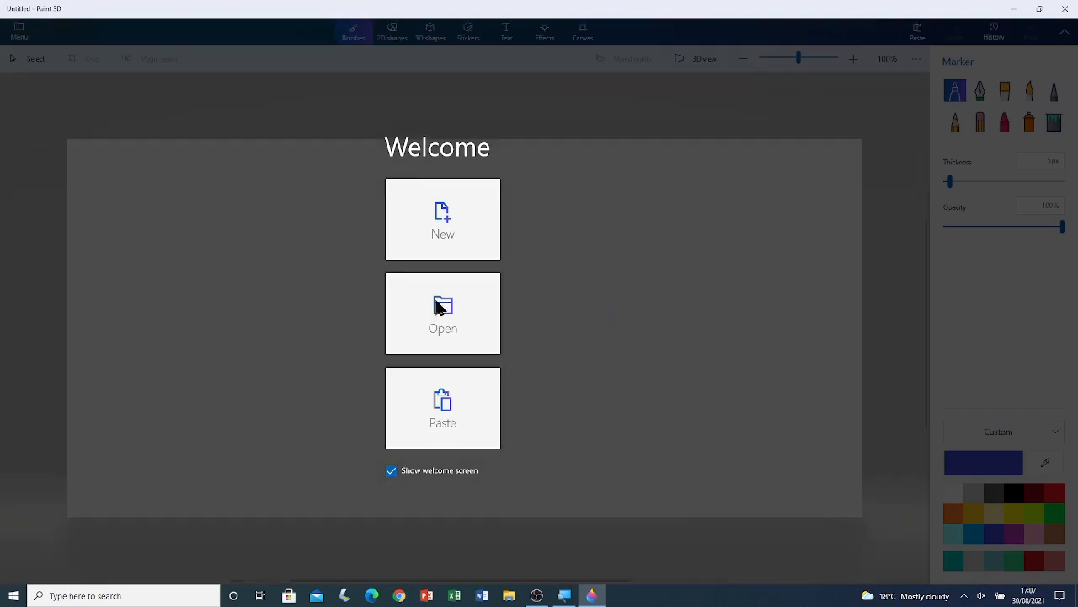
{"action": "left_click", "coordinate": [434, 305]}
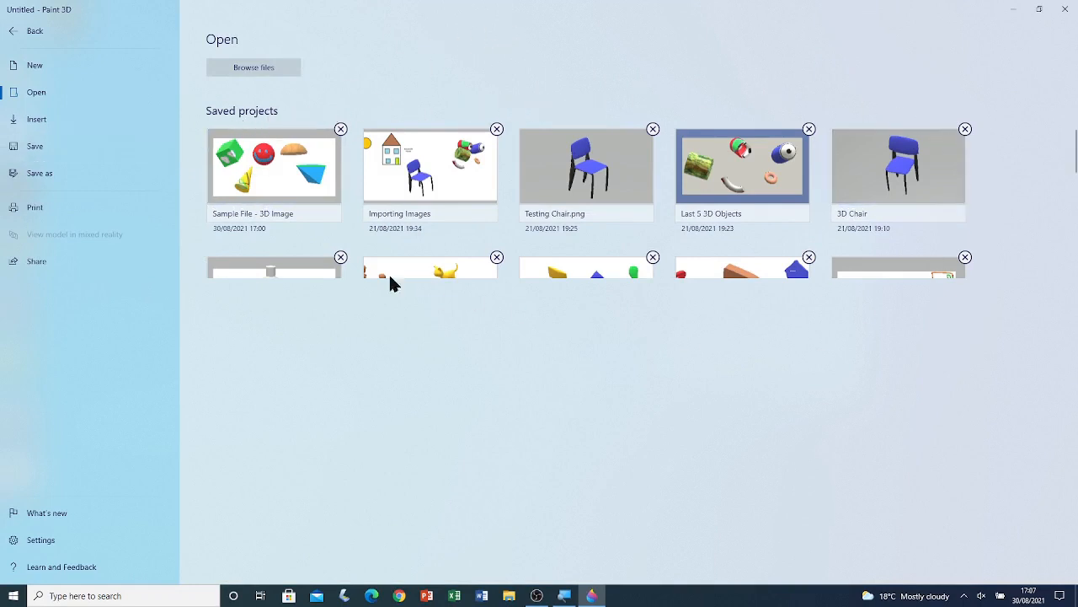
{"action": "scroll", "coordinate": [842, 210], "scroll_direction": "down", "scroll_amount": 2}
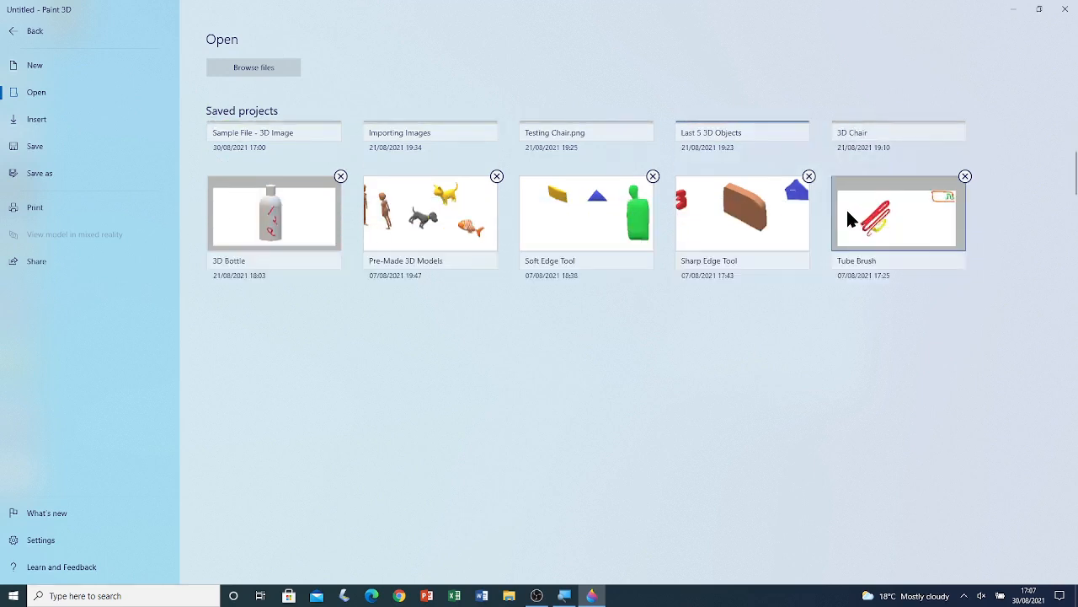
{"action": "scroll", "coordinate": [851, 219], "scroll_direction": "up", "scroll_amount": 2}
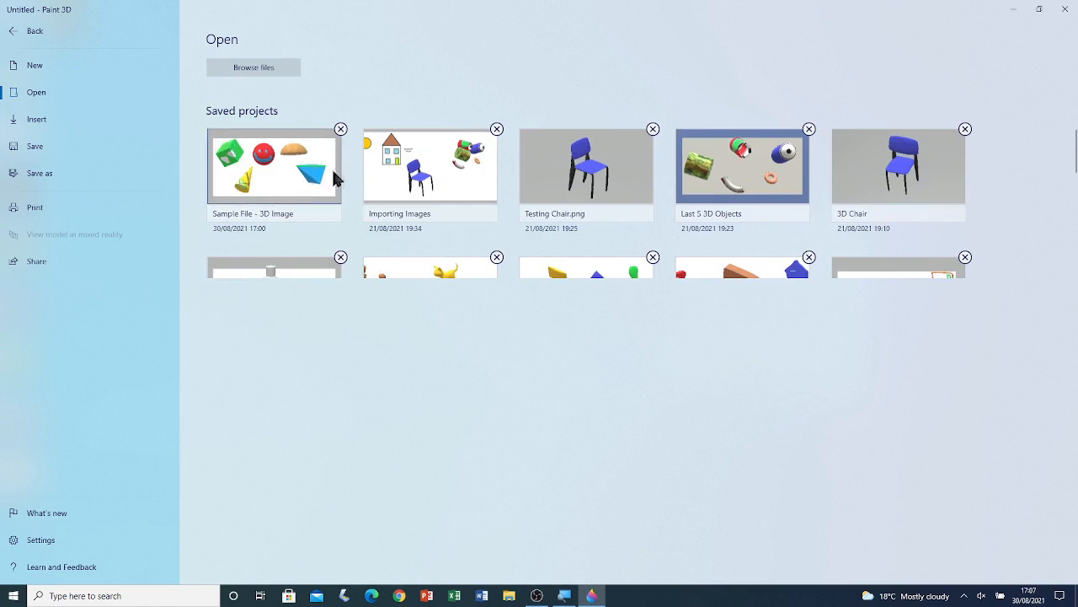
{"action": "left_click", "coordinate": [242, 75]}
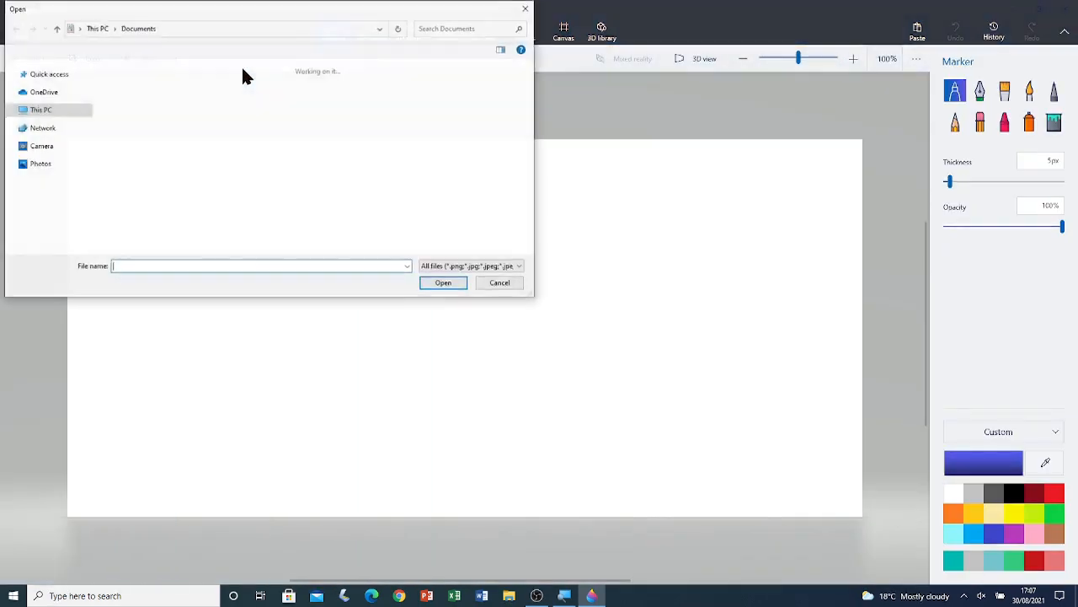
{"action": "left_click", "coordinate": [42, 116]}
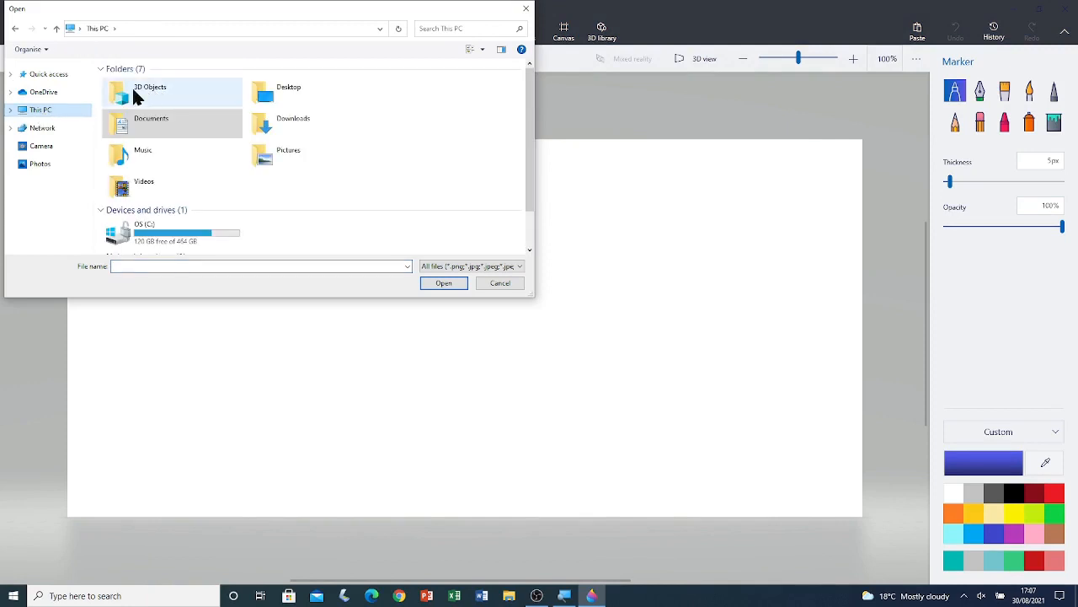
{"action": "double_click", "coordinate": [163, 93]}
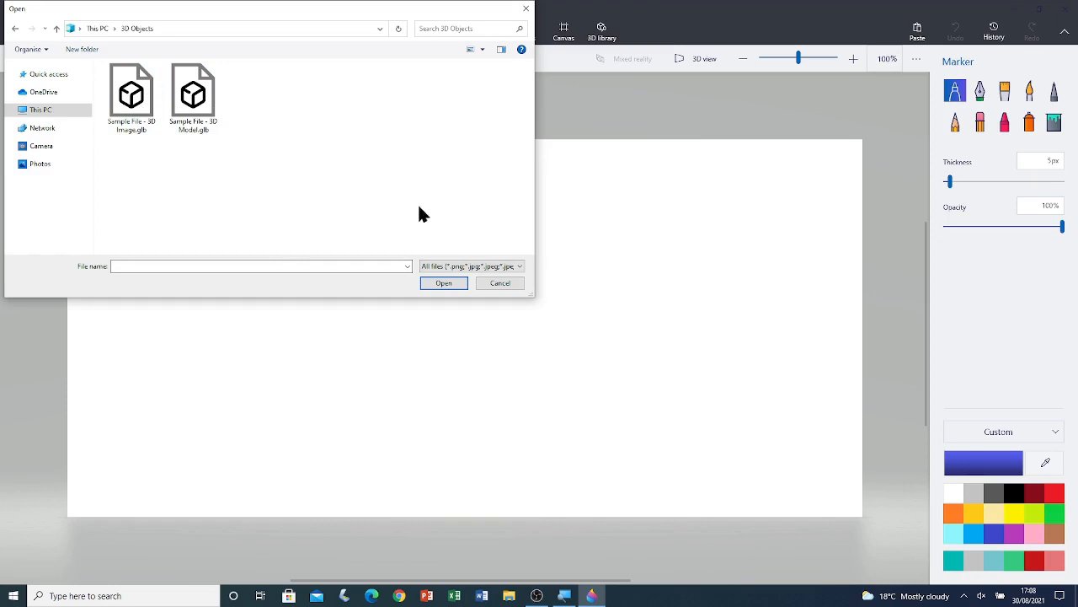
{"action": "left_click", "coordinate": [496, 285]}
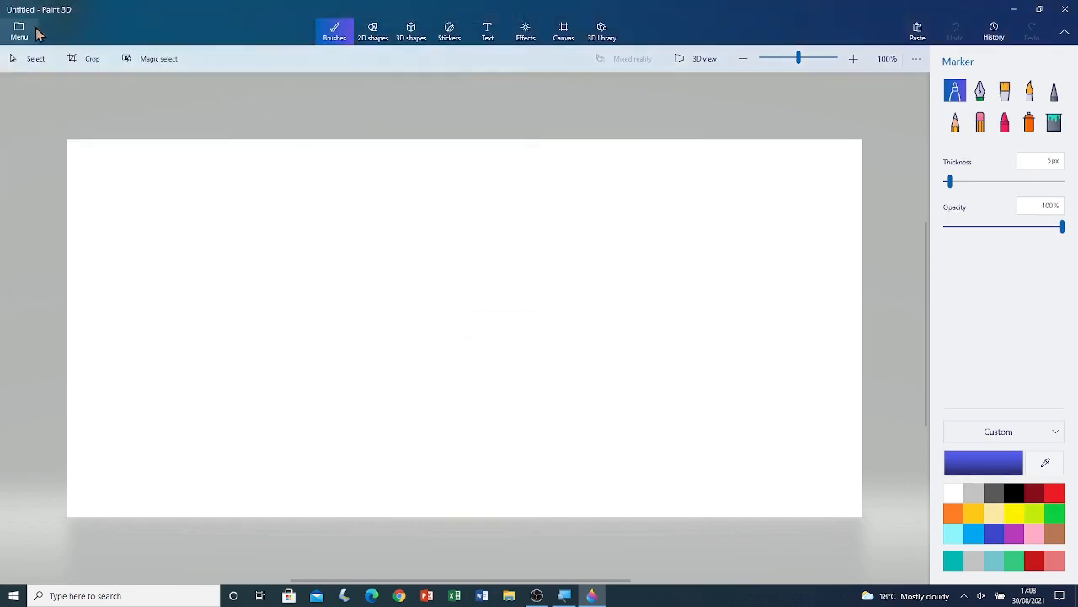
- Open the saved project "Sample File - 3D Image"
{"action": "left_click", "coordinate": [20, 32]}
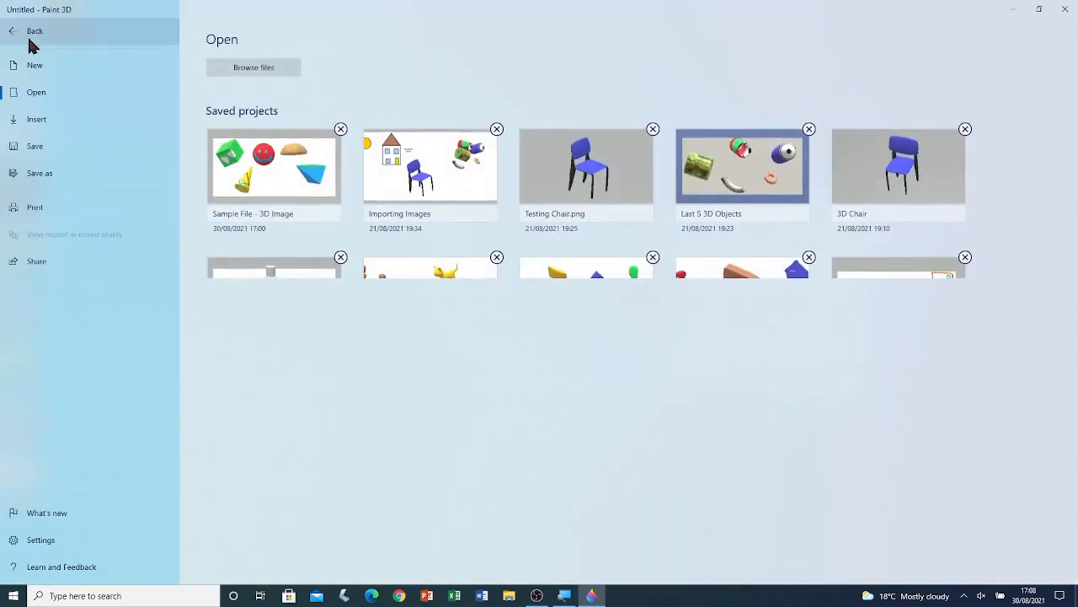
{"action": "left_click", "coordinate": [37, 99]}
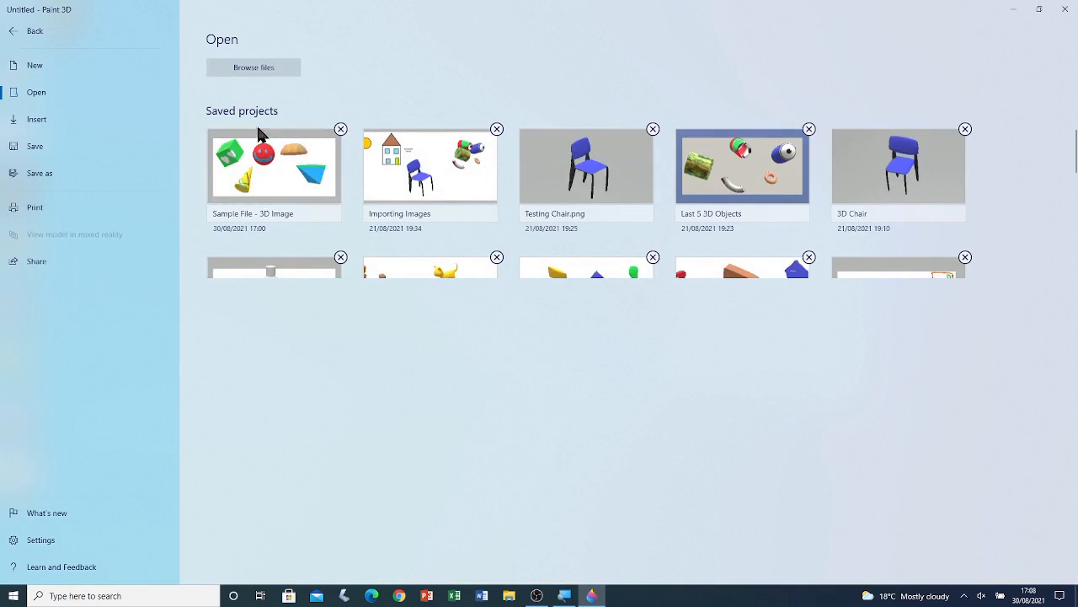
{"action": "left_click", "coordinate": [265, 178]}
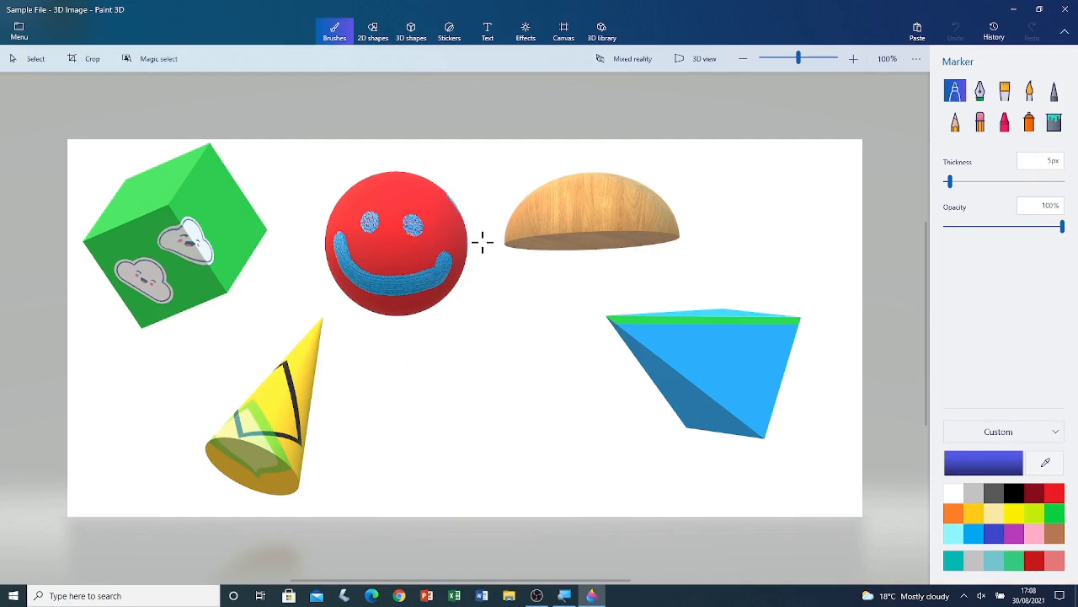
- Rotate the red smiley sphere sideways and downwards, and shrink it to about two thirds of its size
{"action": "left_click", "coordinate": [23, 62]}
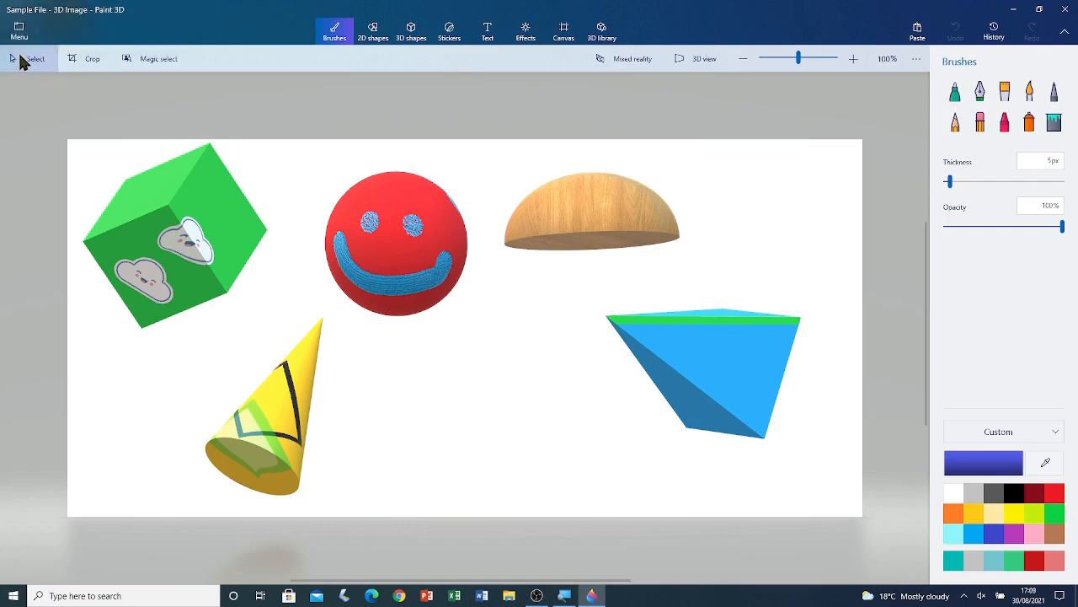
{"action": "left_click", "coordinate": [415, 242]}
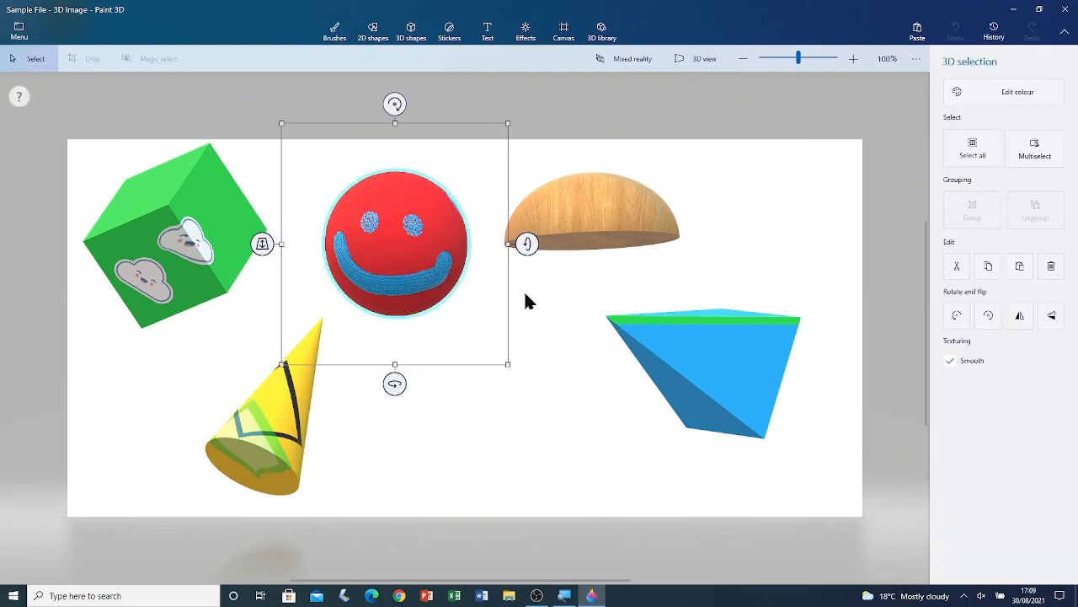
{"action": "left_click_drag", "start_coordinate": [394, 384], "coordinate": [358, 379]}
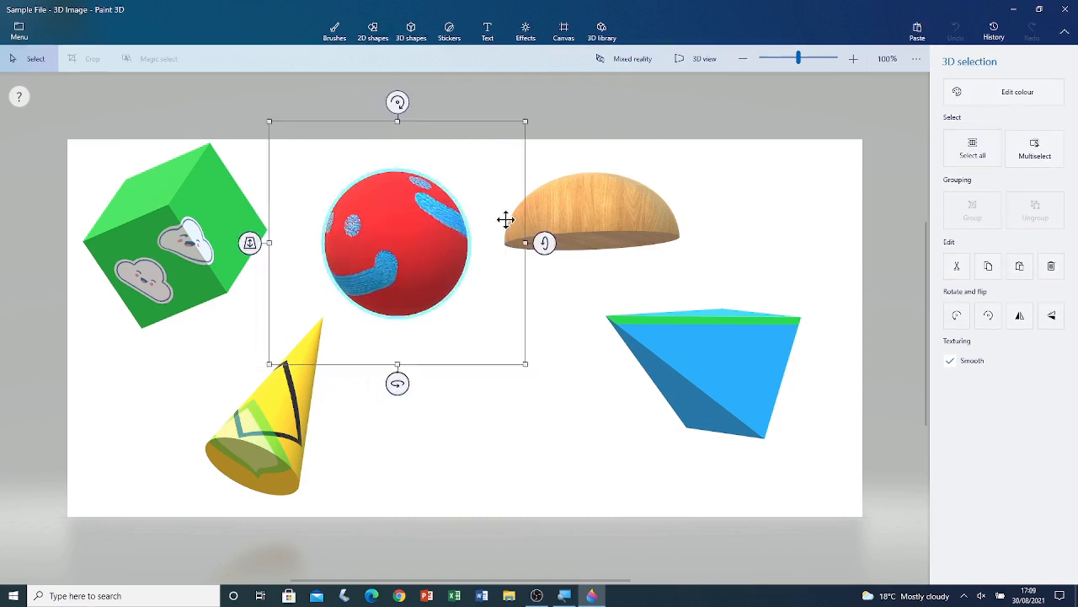
{"action": "left_click_drag", "start_coordinate": [526, 243], "coordinate": [387, 277]}
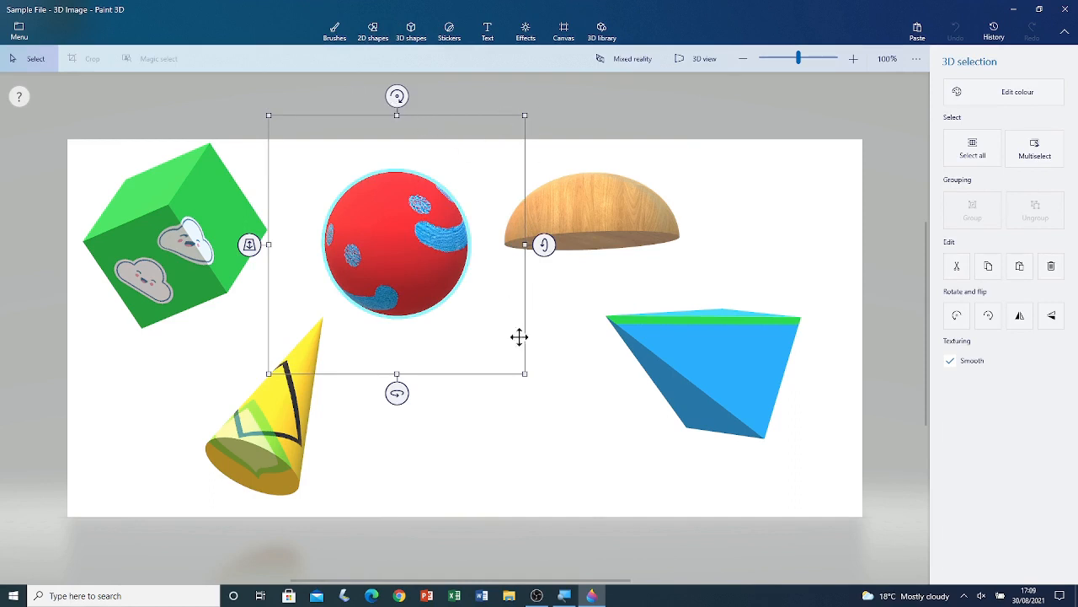
{"action": "left_click_drag", "start_coordinate": [529, 381], "coordinate": [474, 337]}
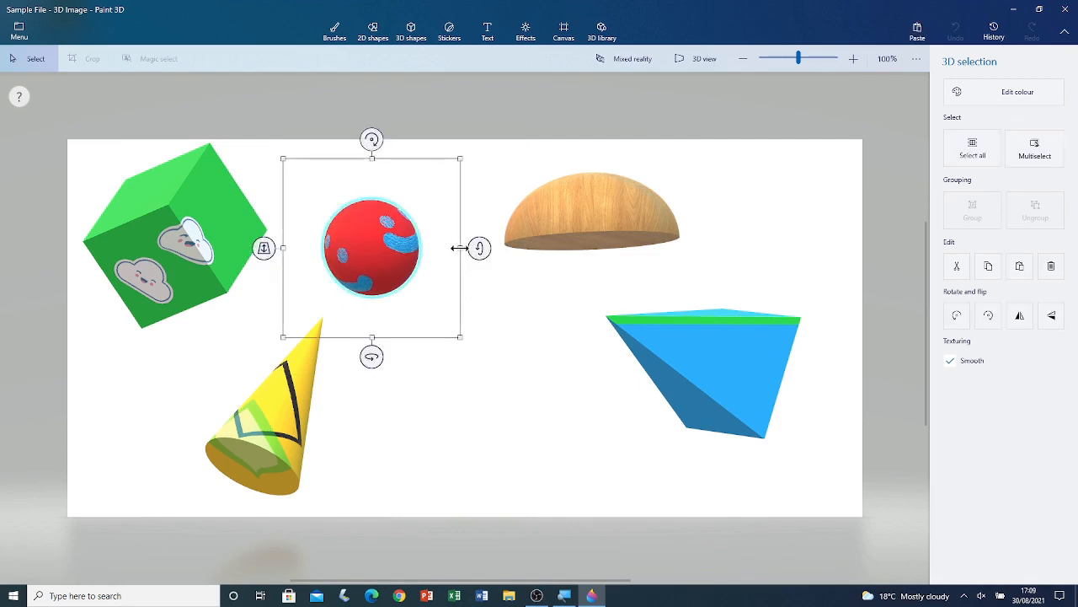
{"action": "left_click_drag", "start_coordinate": [372, 355], "coordinate": [378, 356]}
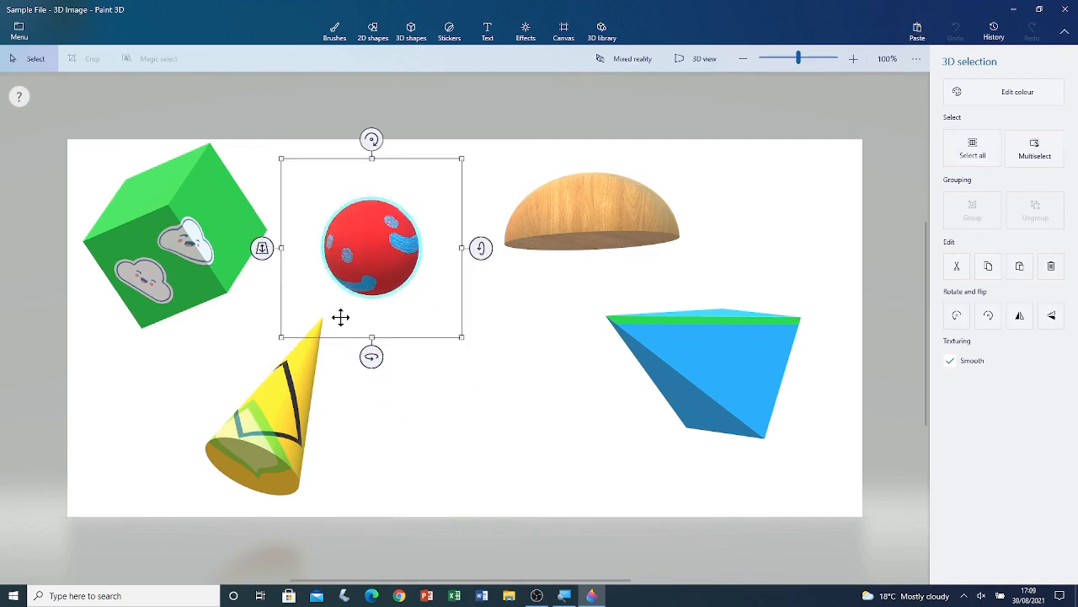
{"action": "left_click", "coordinate": [476, 402]}
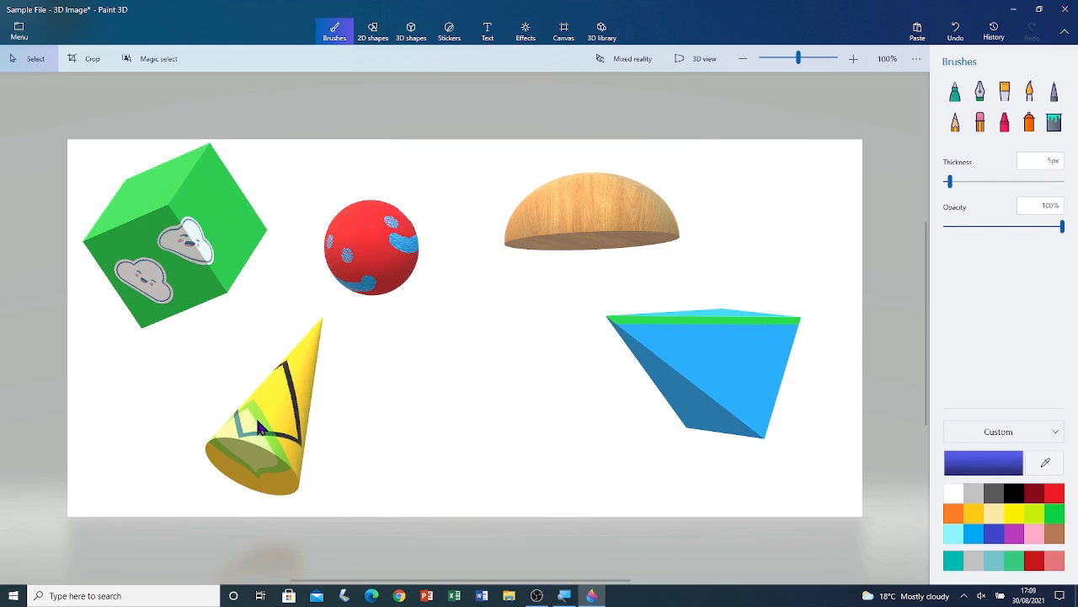
- Rotate the yellow cone about its three axes so its base turns away and its patterned side faces forward
{"action": "left_click", "coordinate": [278, 482]}
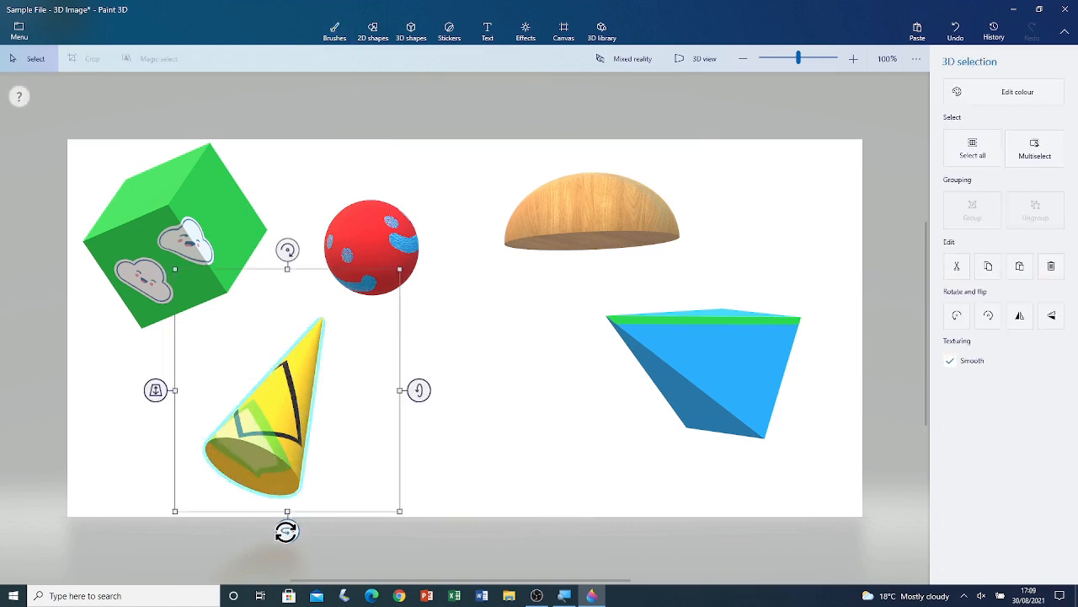
{"action": "left_click_drag", "start_coordinate": [286, 527], "coordinate": [315, 527]}
{"action": "left_click_drag", "start_coordinate": [286, 250], "coordinate": [313, 251]}
{"action": "left_click_drag", "start_coordinate": [411, 394], "coordinate": [400, 467]}
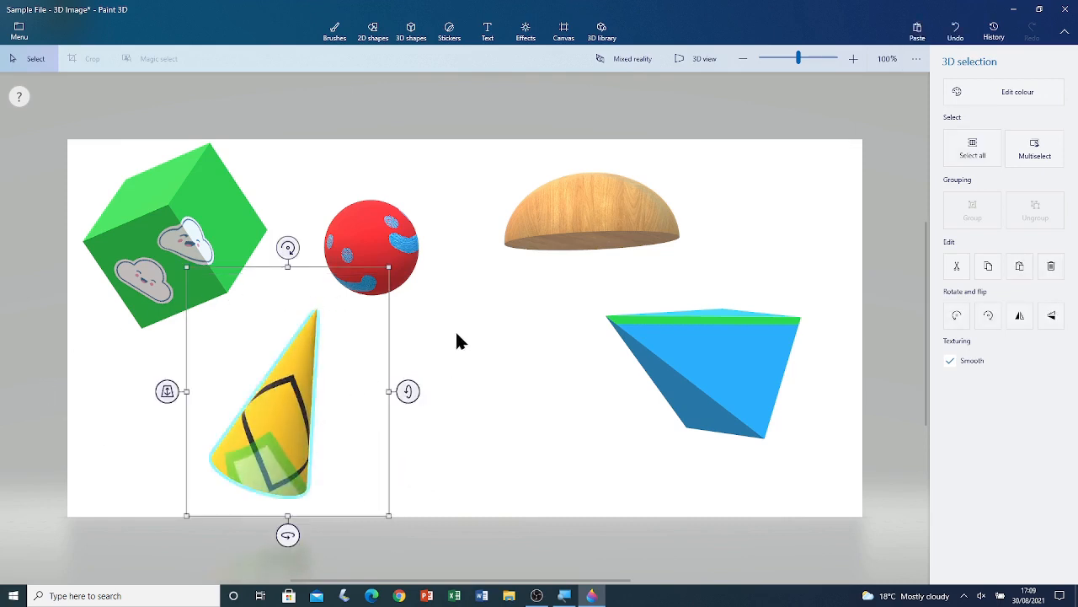
{"action": "left_click", "coordinate": [508, 333]}
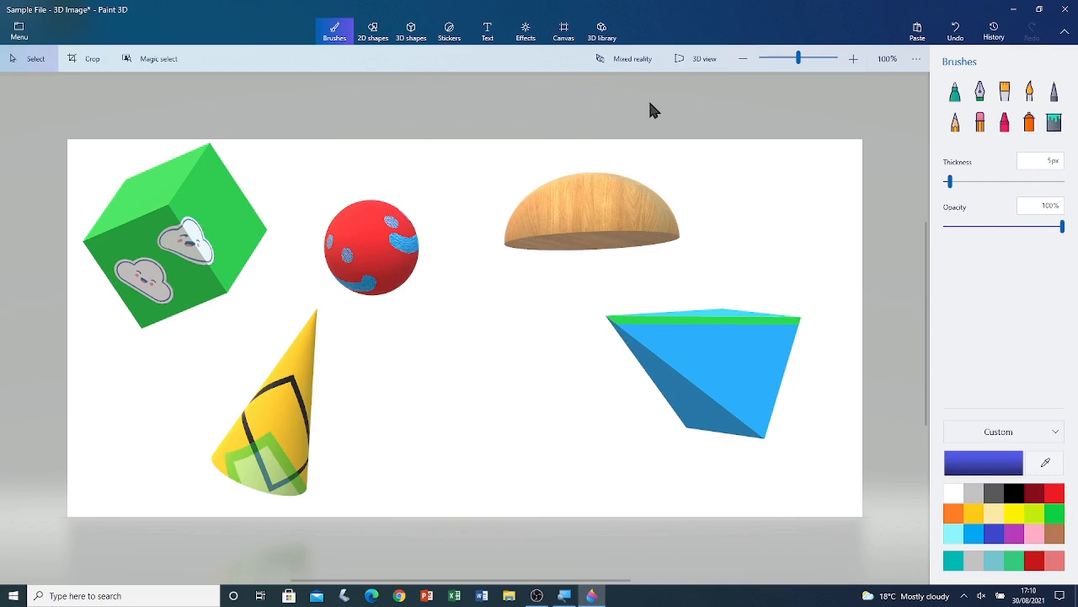
- Place a "Look up" eye sticker over the front of the red sphere and stamp it there
{"action": "left_click", "coordinate": [444, 38]}
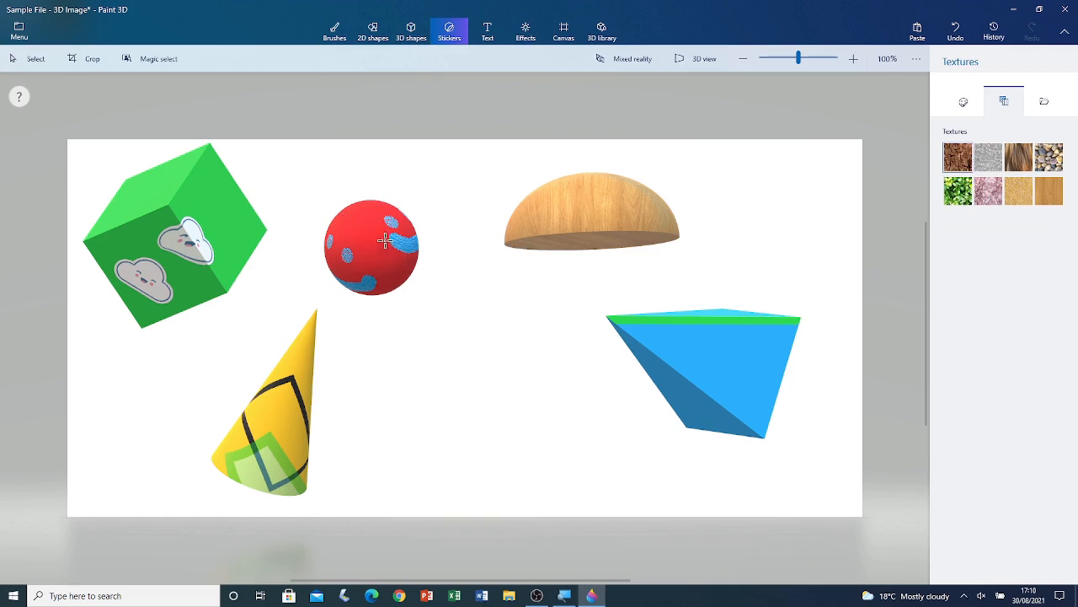
{"action": "left_click", "coordinate": [965, 103]}
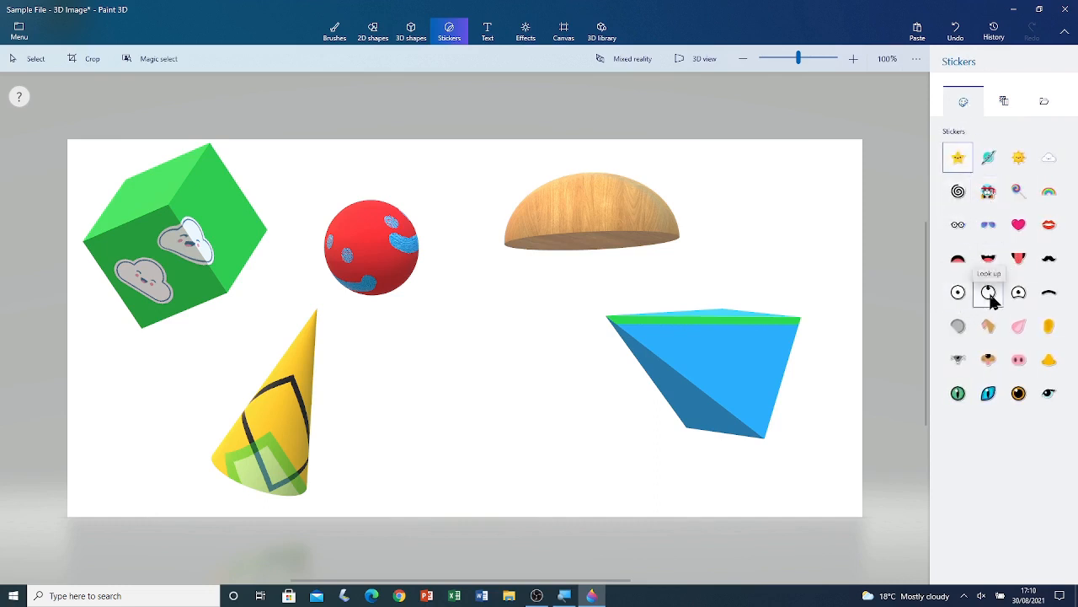
{"action": "left_click", "coordinate": [989, 291]}
{"action": "left_click_drag", "start_coordinate": [331, 212], "coordinate": [472, 309]}
{"action": "left_click_drag", "start_coordinate": [406, 266], "coordinate": [369, 236]}
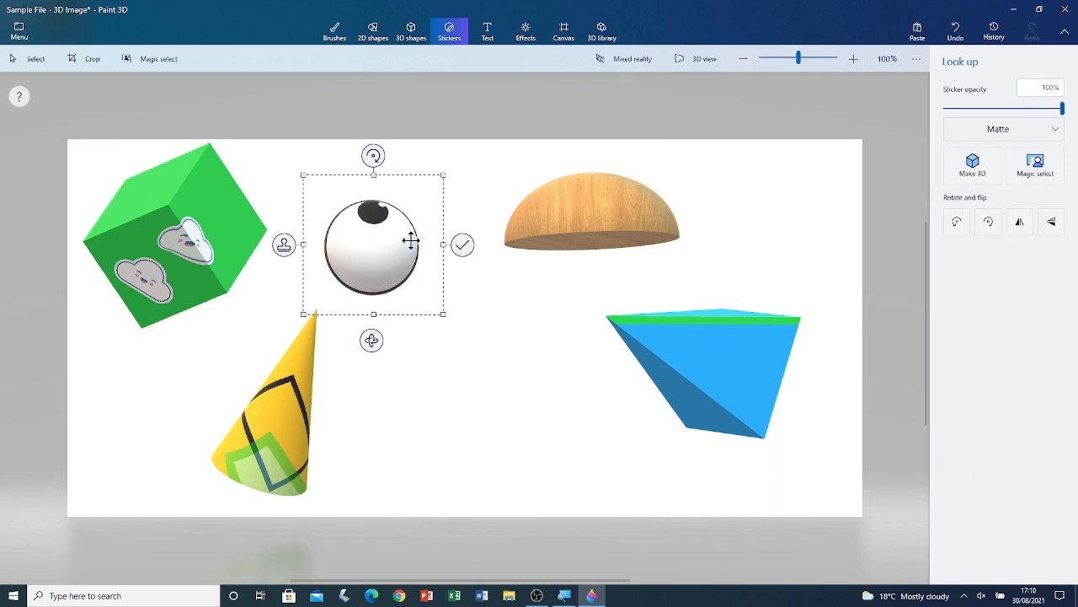
{"action": "left_click", "coordinate": [288, 243]}
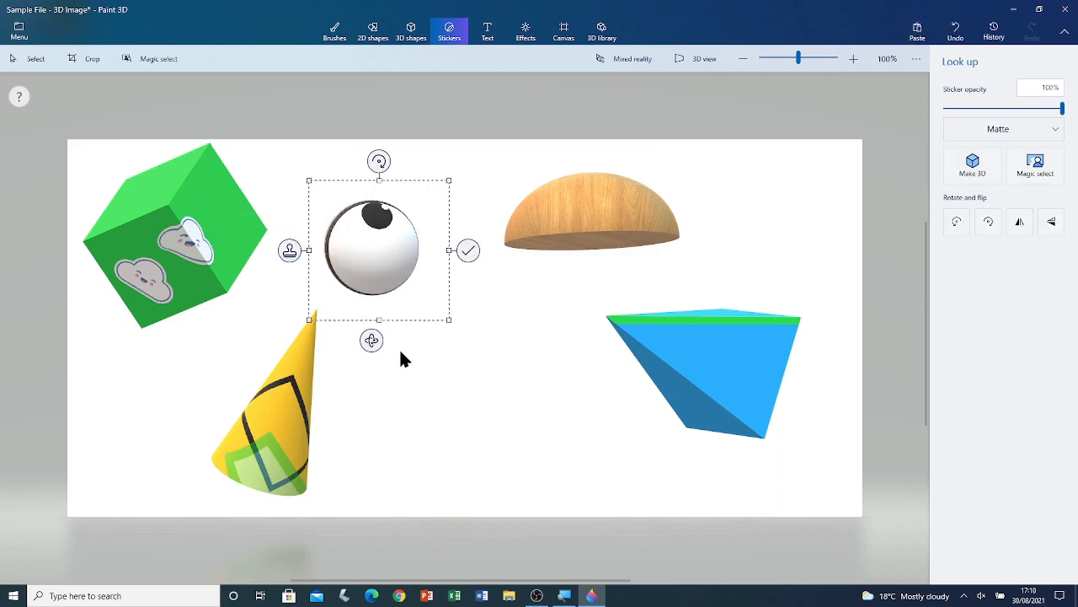
- Shrink the second "Look up" sticker, fit it on the sphere, turn the sphere to another side and apply the sticker
{"action": "left_click_drag", "start_coordinate": [383, 226], "coordinate": [523, 339]}
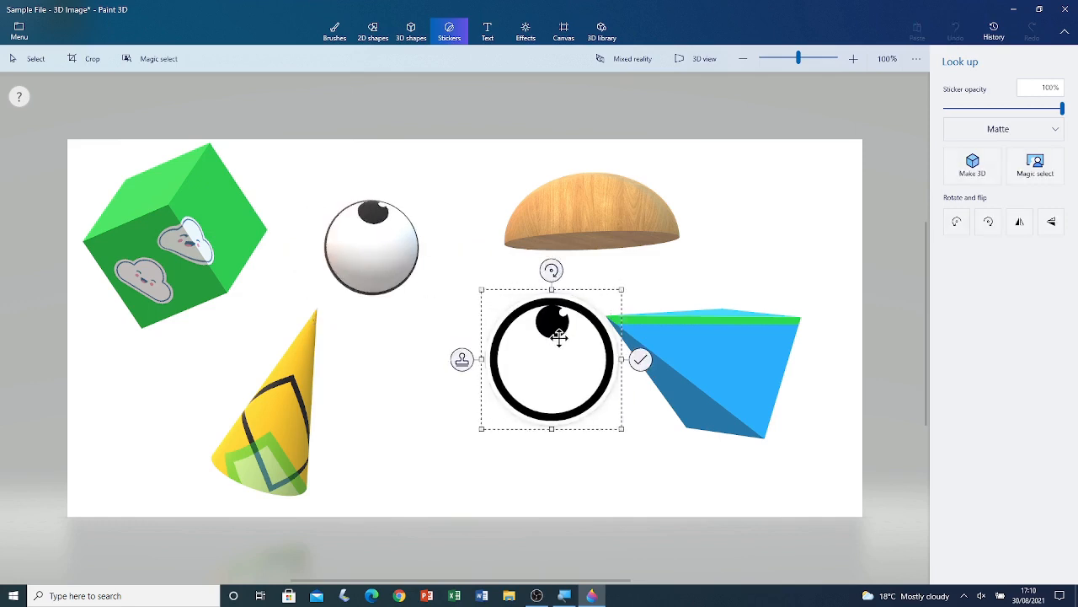
{"action": "left_click_drag", "start_coordinate": [559, 337], "coordinate": [447, 281]}
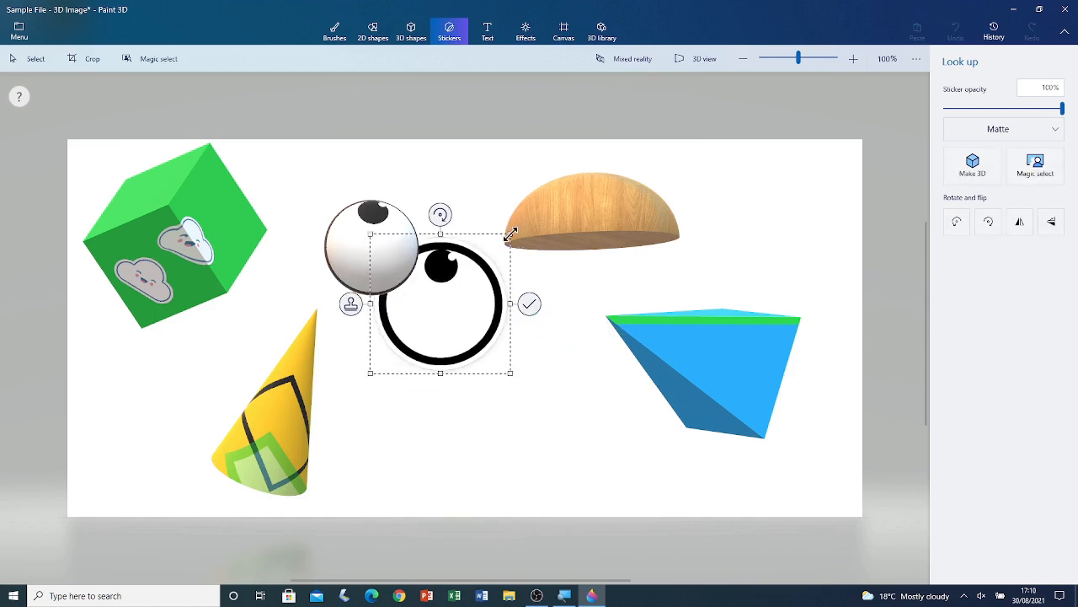
{"action": "left_click_drag", "start_coordinate": [513, 224], "coordinate": [470, 253]}
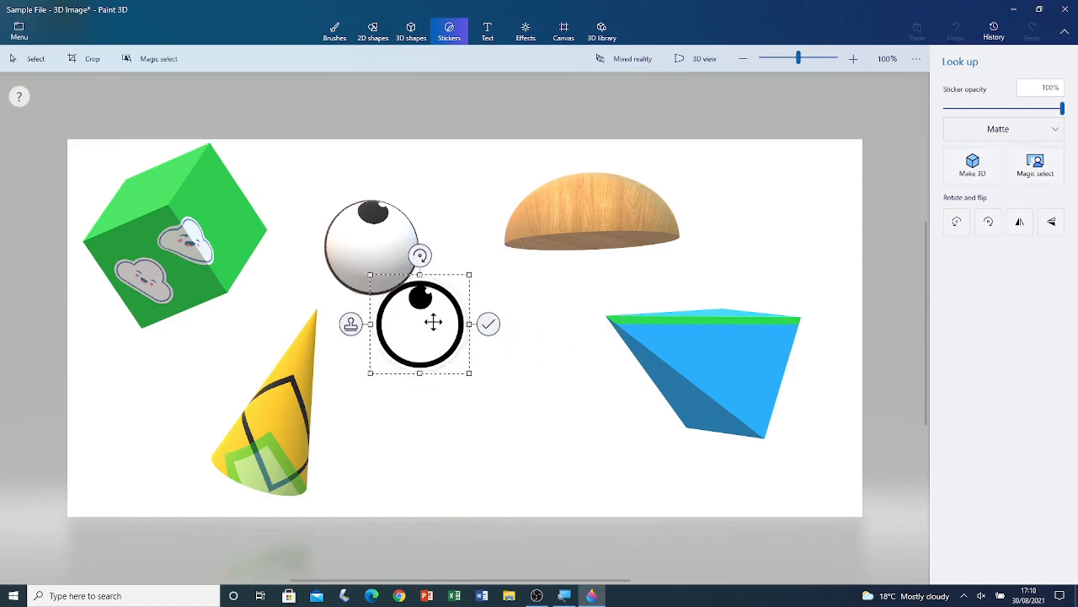
{"action": "left_click_drag", "start_coordinate": [433, 320], "coordinate": [395, 242]}
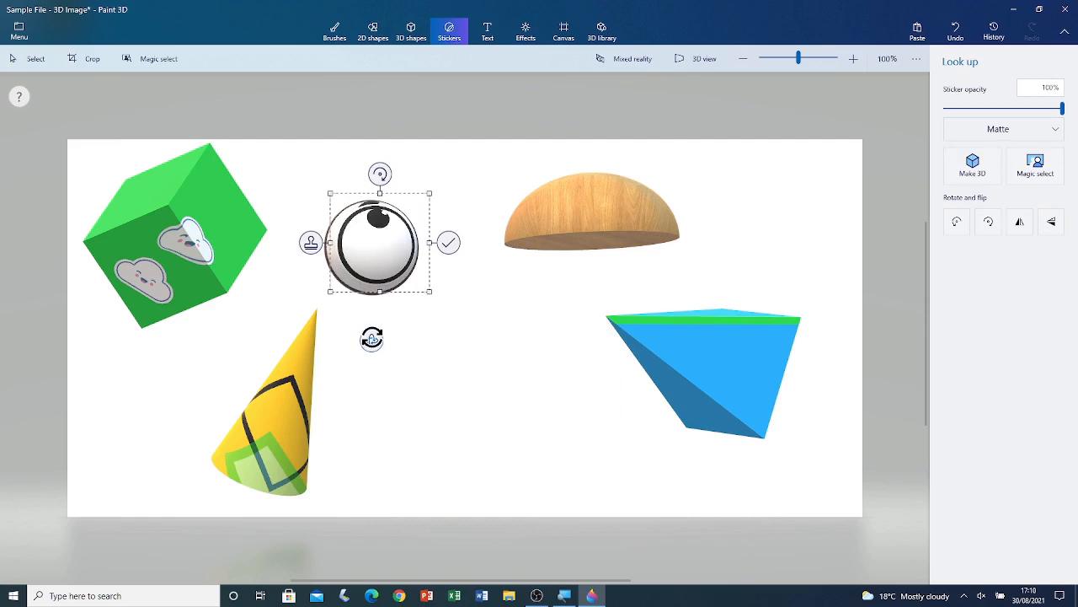
{"action": "left_click_drag", "start_coordinate": [375, 338], "coordinate": [637, 339]}
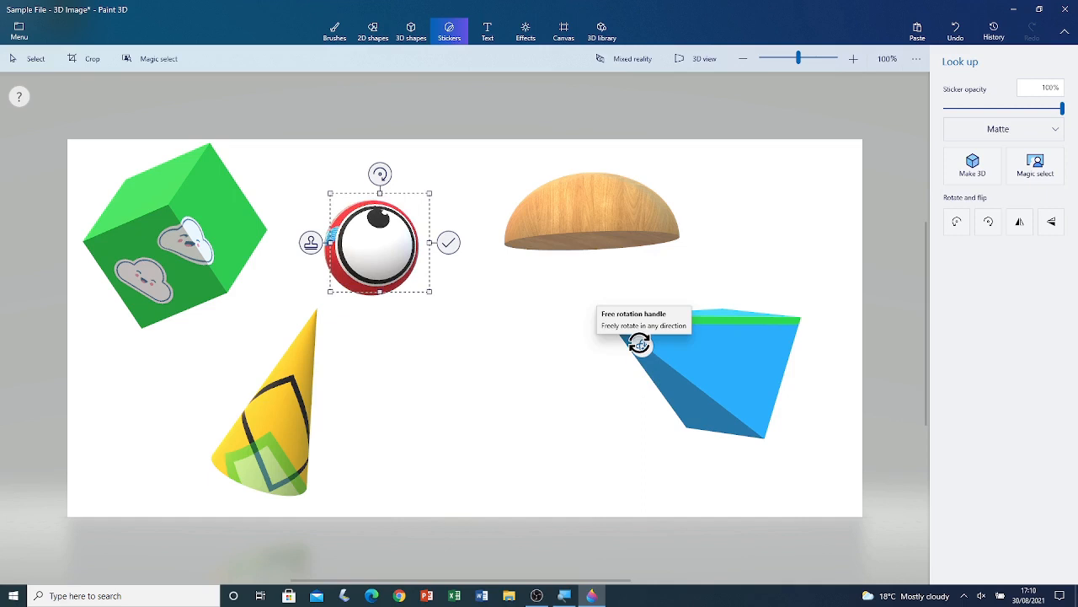
{"action": "left_click", "coordinate": [452, 245]}
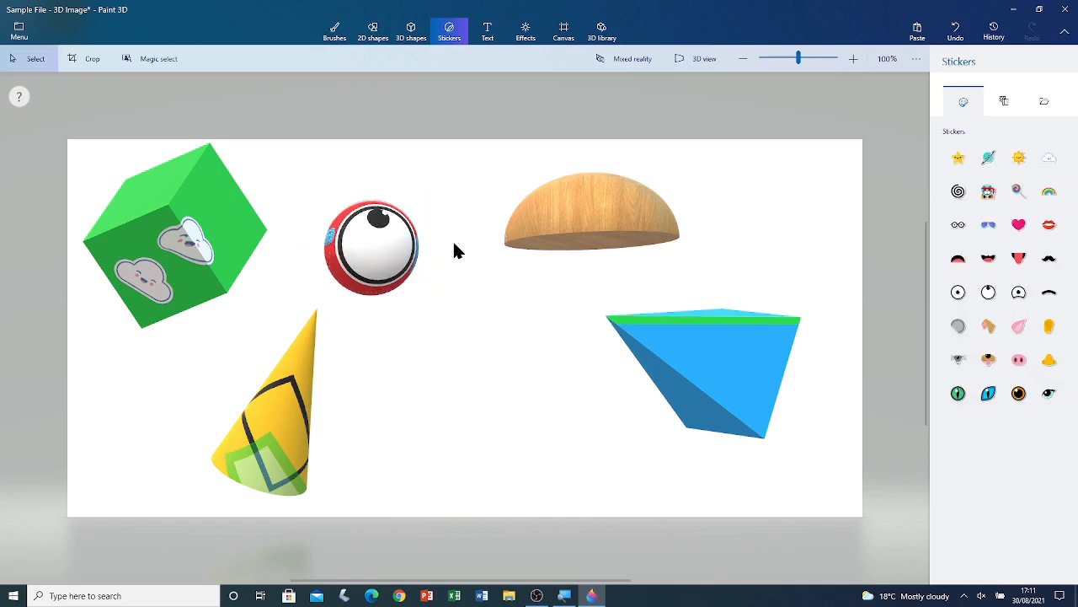
- Spray red paint over the two visible faces of the blue pyramid with the Spray can
{"action": "left_click", "coordinate": [345, 38]}
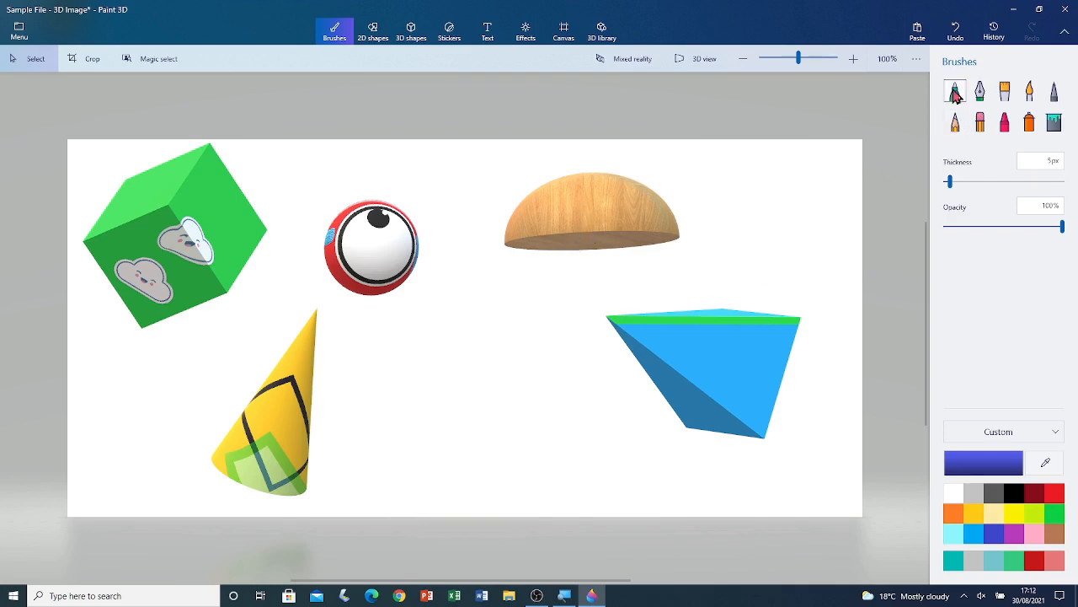
{"action": "left_click", "coordinate": [1030, 127]}
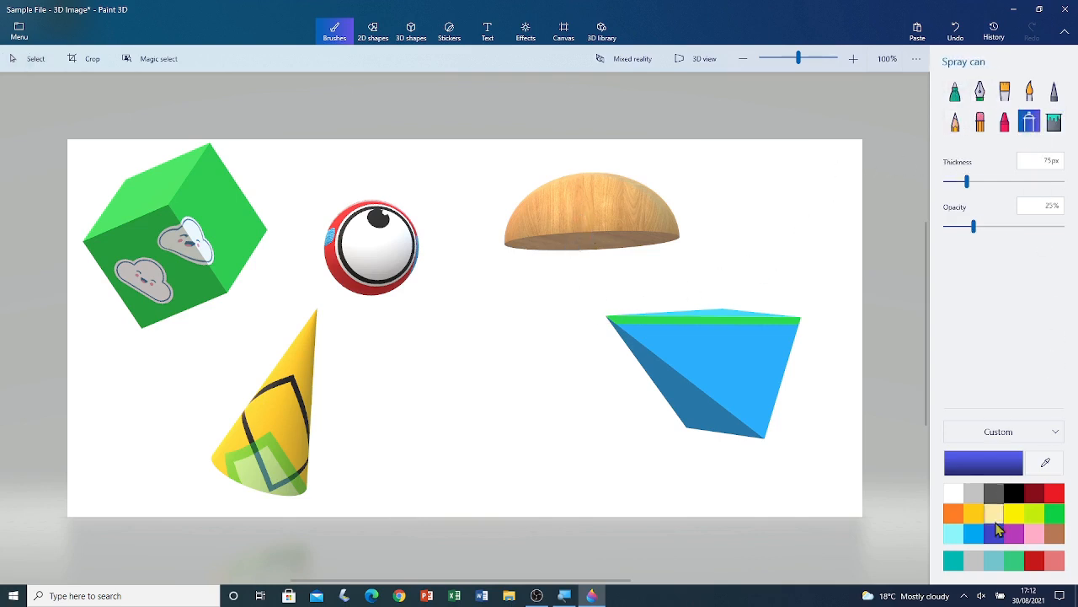
{"action": "left_click", "coordinate": [1055, 493]}
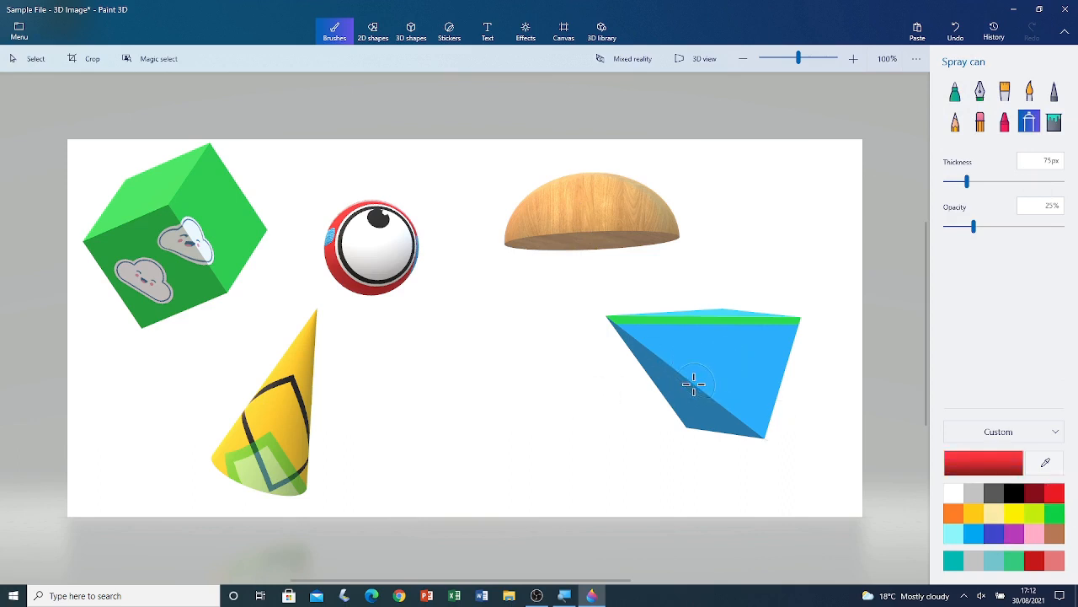
{"action": "mouse_move", "coordinate": [689, 371]}
{"action": "left_mouse_down"}
{"action": "mouse_move", "coordinate": [715, 400]}
{"action": "mouse_move", "coordinate": [752, 401]}
{"action": "mouse_move", "coordinate": [741, 356]}
{"action": "mouse_move", "coordinate": [691, 367]}
{"action": "mouse_move", "coordinate": [651, 349]}
{"action": "mouse_move", "coordinate": [745, 440]}
{"action": "mouse_move", "coordinate": [681, 362]}
{"action": "mouse_move", "coordinate": [621, 317]}
{"action": "mouse_move", "coordinate": [705, 391]}
{"action": "mouse_move", "coordinate": [725, 369]}
{"action": "left_mouse_up"}
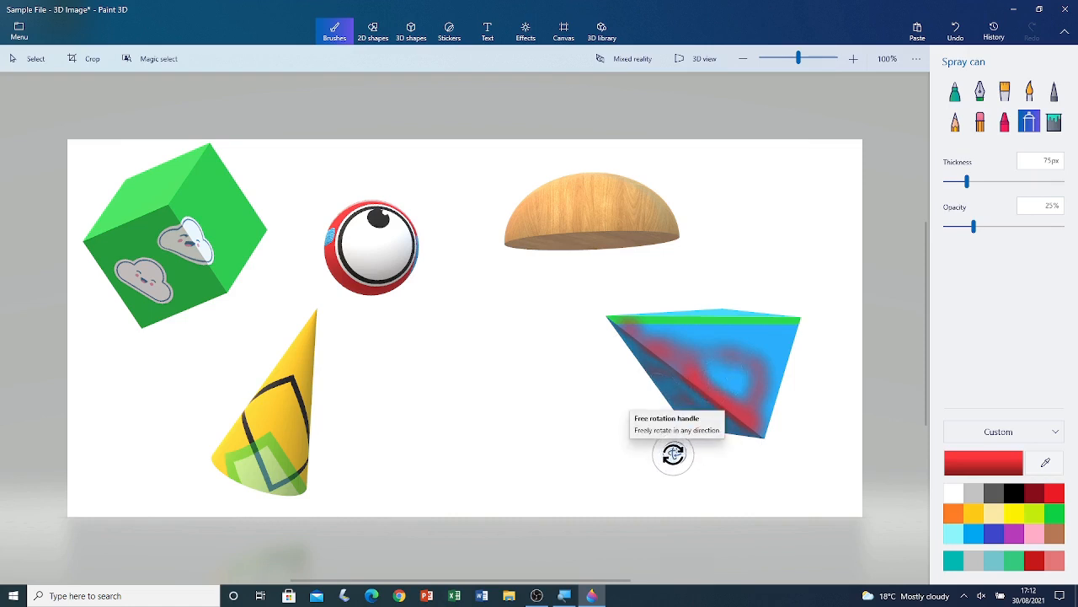
- Rotate the pyramid freely to tilt it, and erase part of the red spray from its large blue face
{"action": "left_click_drag", "start_coordinate": [673, 453], "coordinate": [752, 430]}
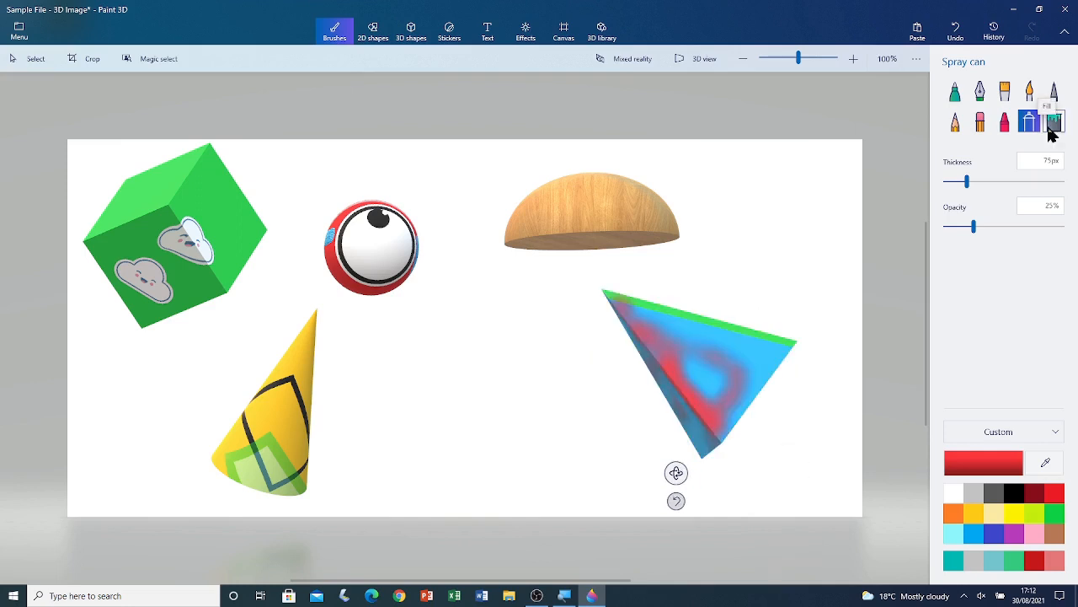
{"action": "left_click", "coordinate": [982, 124]}
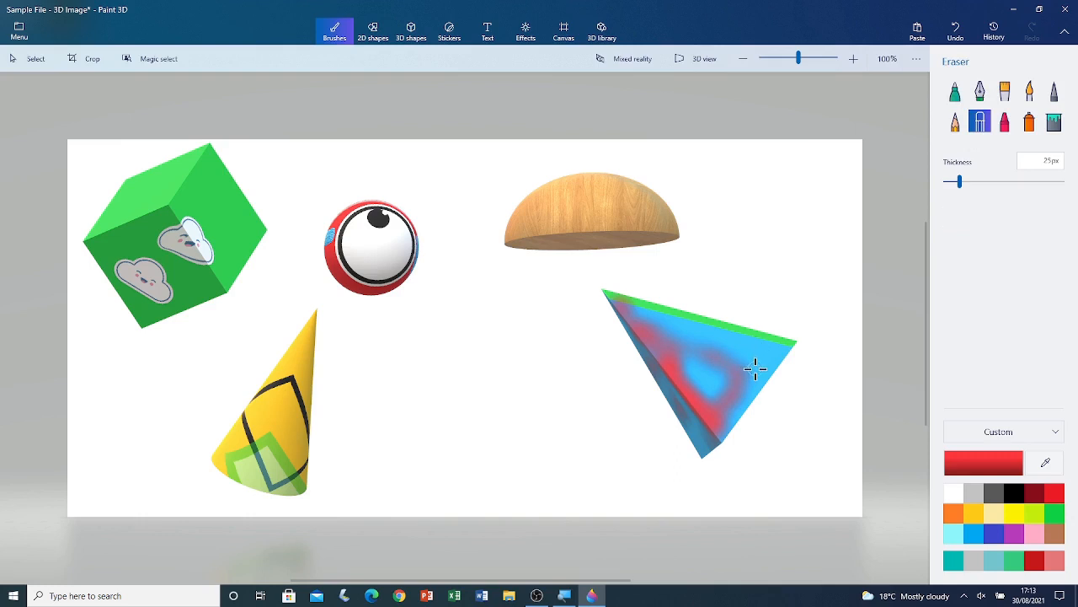
{"action": "mouse_move", "coordinate": [752, 380]}
{"action": "left_mouse_down"}
{"action": "mouse_move", "coordinate": [720, 352]}
{"action": "mouse_move", "coordinate": [748, 383]}
{"action": "mouse_move", "coordinate": [667, 345]}
{"action": "mouse_move", "coordinate": [696, 365]}
{"action": "mouse_move", "coordinate": [655, 320]}
{"action": "mouse_move", "coordinate": [640, 327]}
{"action": "left_mouse_up"}
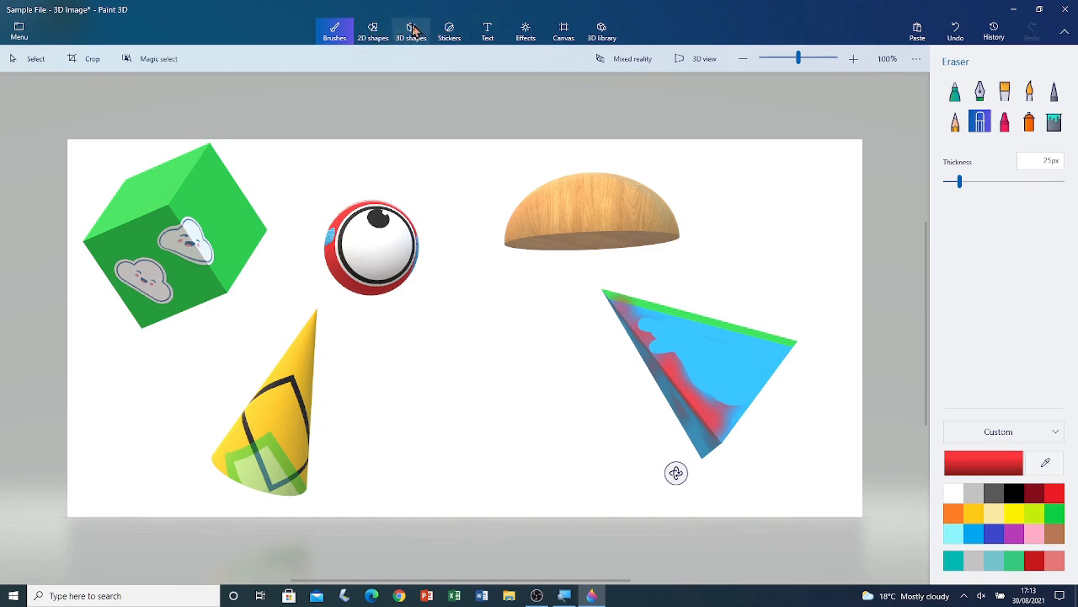
- Draw a red 3D hemisphere in the empty space between the cone and the pyramid, and adjust its depth slightly
{"action": "left_click", "coordinate": [413, 33]}
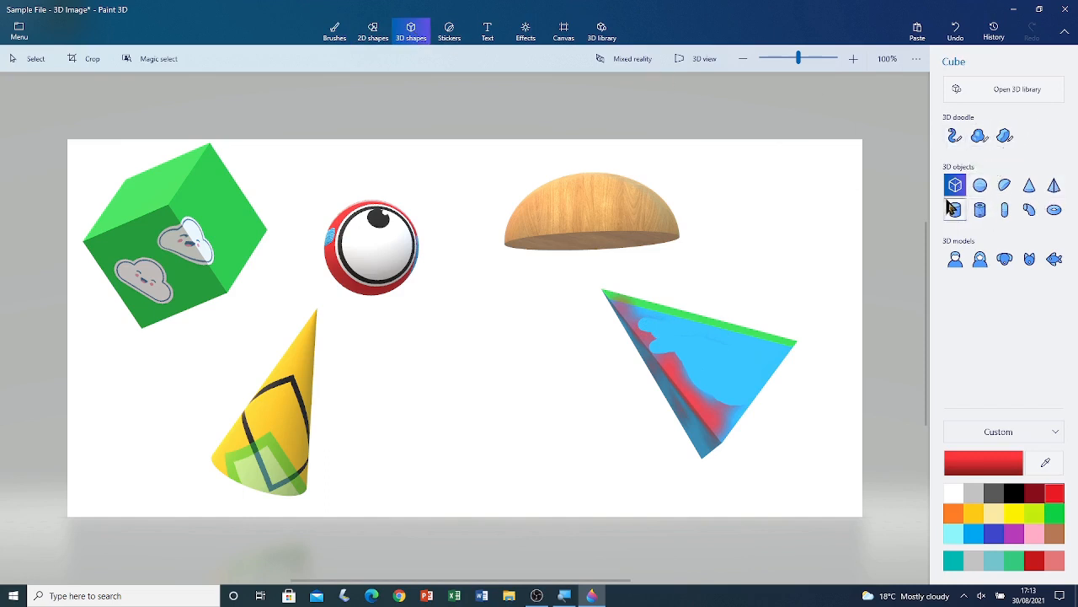
{"action": "left_click", "coordinate": [1006, 186]}
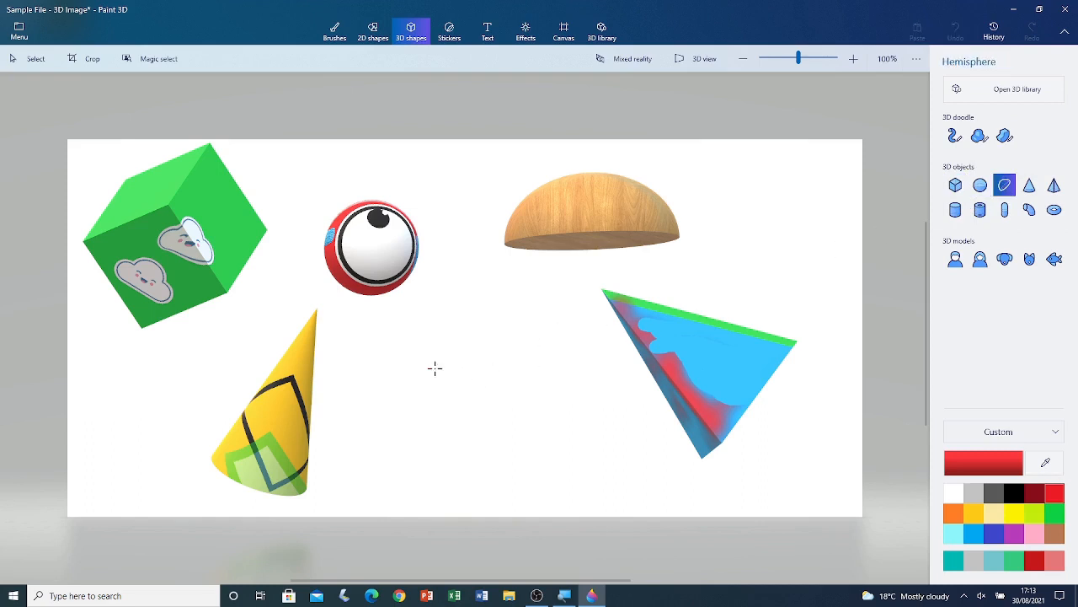
{"action": "left_click_drag", "start_coordinate": [426, 372], "coordinate": [600, 499]}
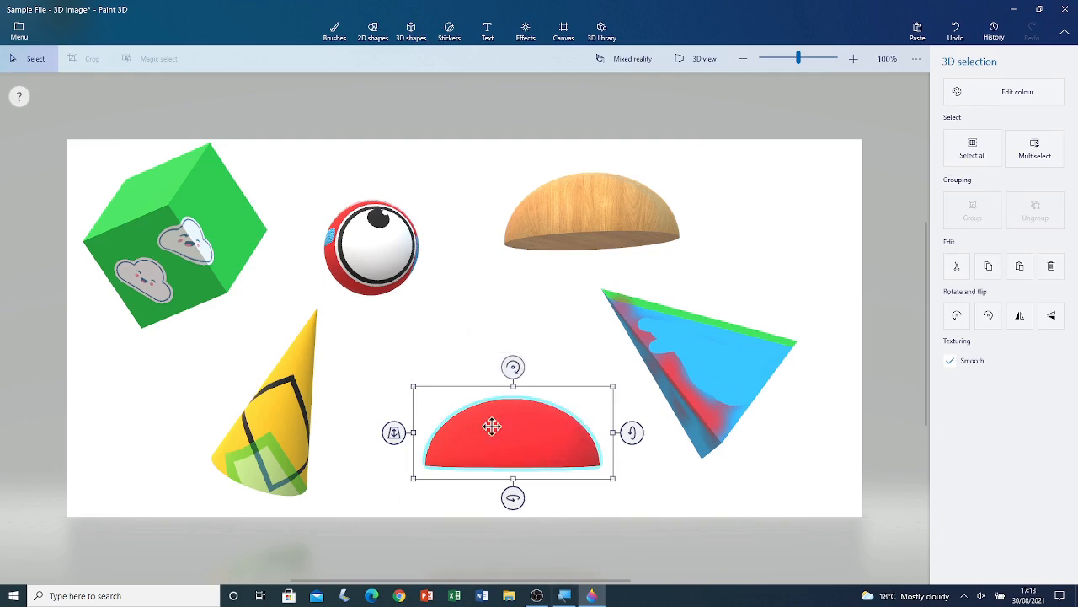
{"action": "left_click_drag", "start_coordinate": [394, 434], "coordinate": [375, 411]}
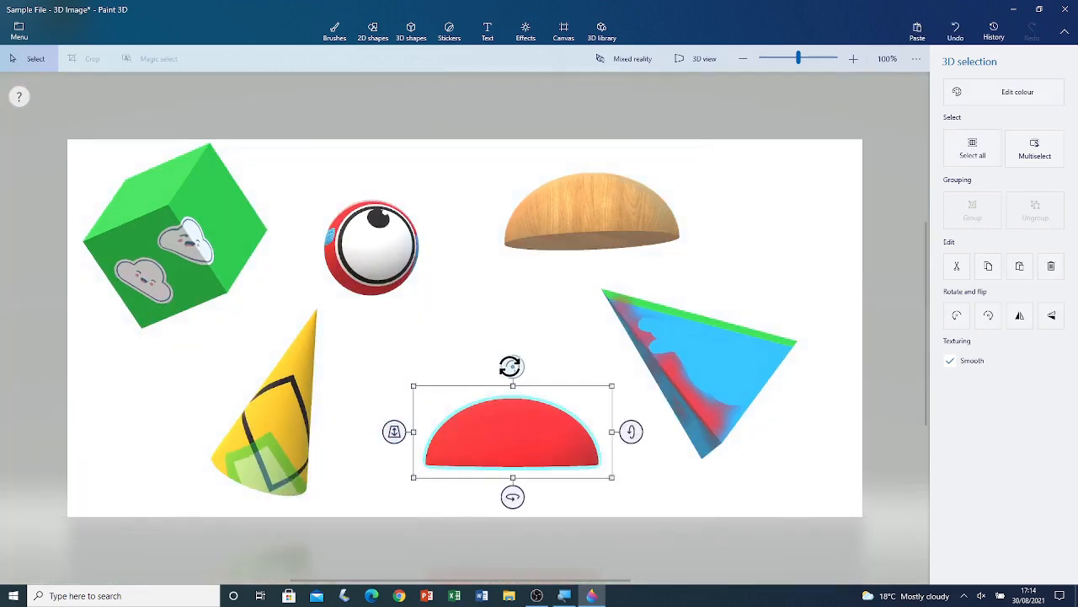
- Turn the red hemisphere upside down and place the wooden hemisphere on top so their flat faces meet
{"action": "left_click_drag", "start_coordinate": [511, 366], "coordinate": [513, 497]}
{"action": "left_click_drag", "start_coordinate": [539, 436], "coordinate": [523, 421]}
{"action": "left_click", "coordinate": [578, 224]}
{"action": "left_click_drag", "start_coordinate": [585, 195], "coordinate": [490, 335]}
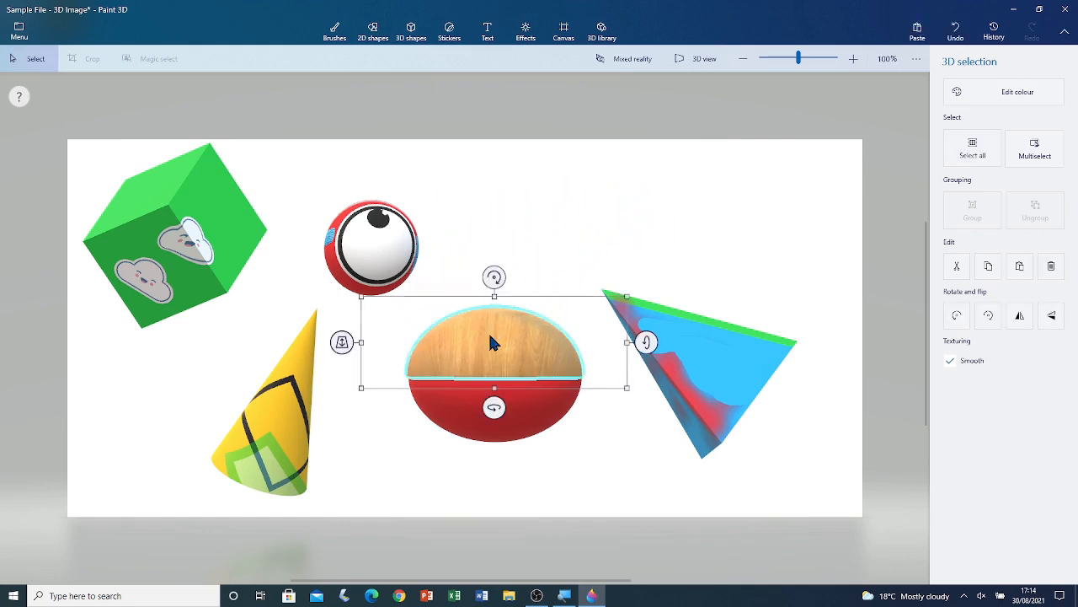
{"action": "left_click", "coordinate": [561, 229]}
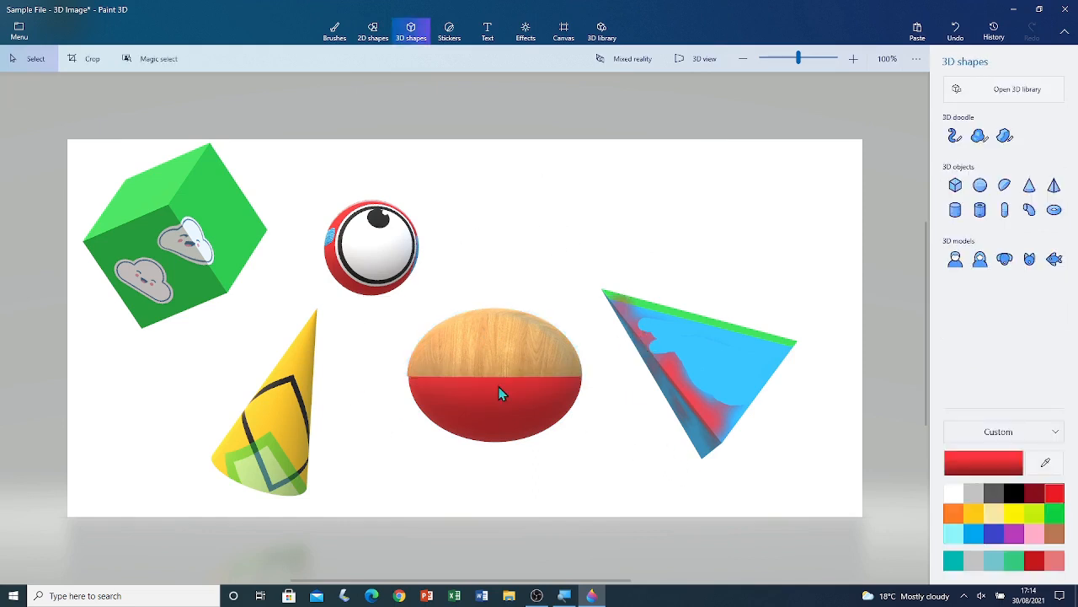
- Select the wooden and red hemispheres together and group them into one object
{"action": "left_click", "coordinate": [508, 330]}
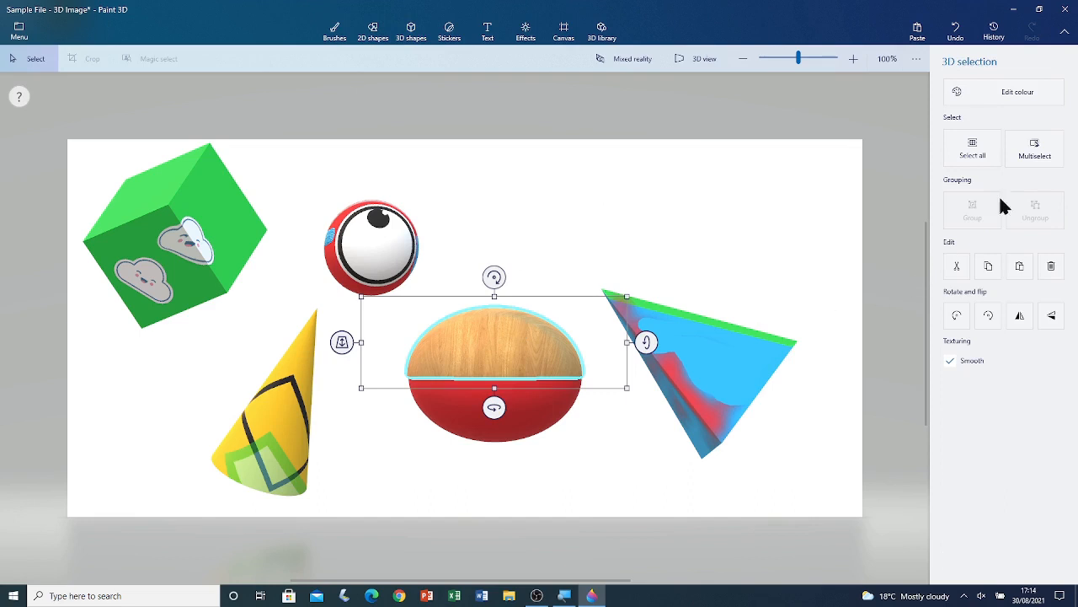
{"action": "left_click", "coordinate": [1039, 160]}
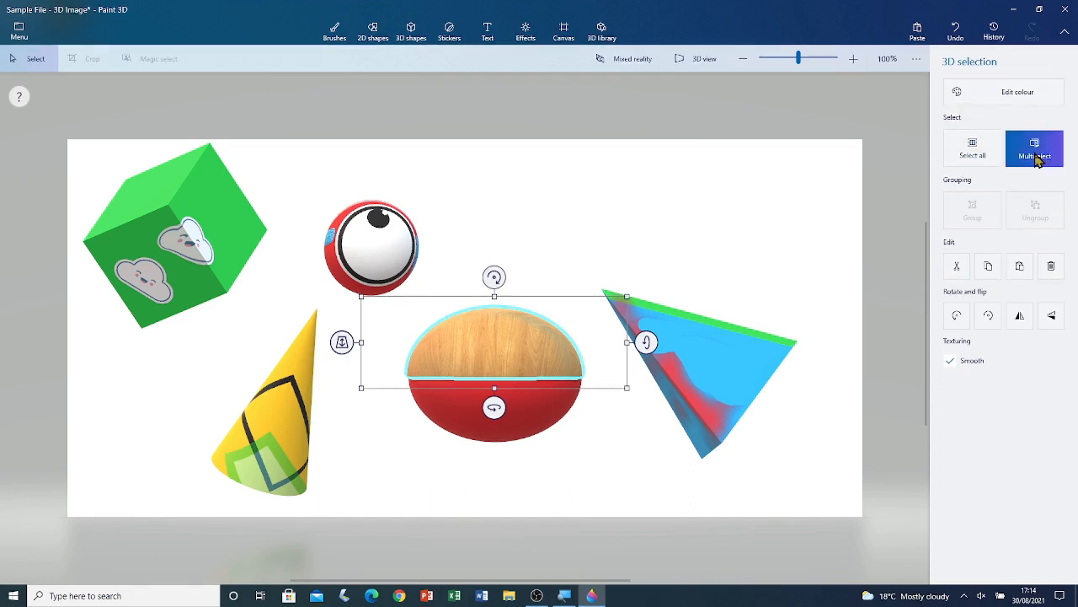
{"action": "left_click", "coordinate": [539, 414]}
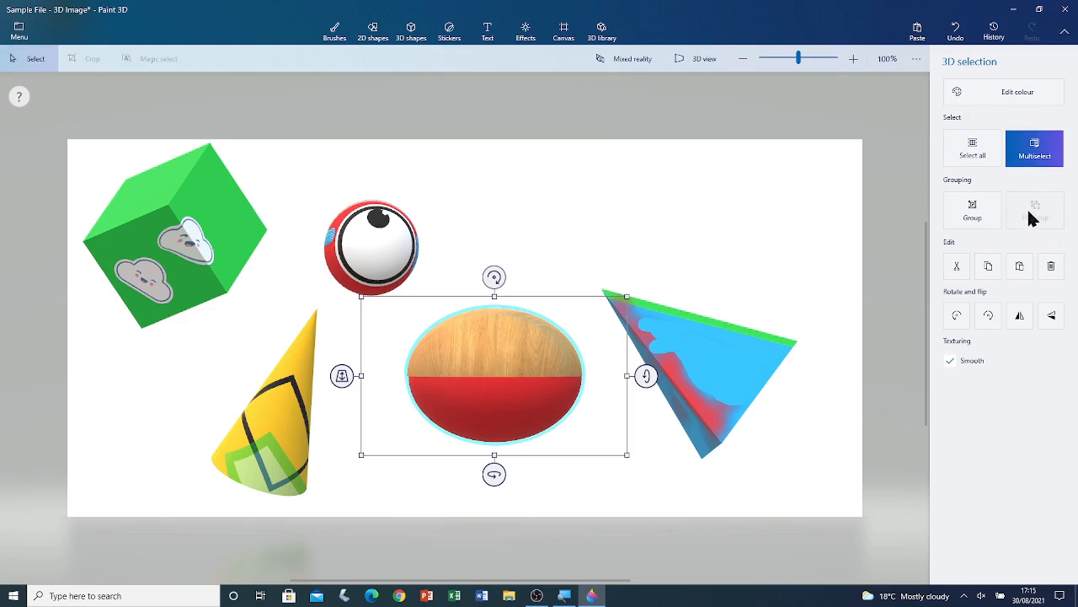
{"action": "left_click", "coordinate": [975, 219]}
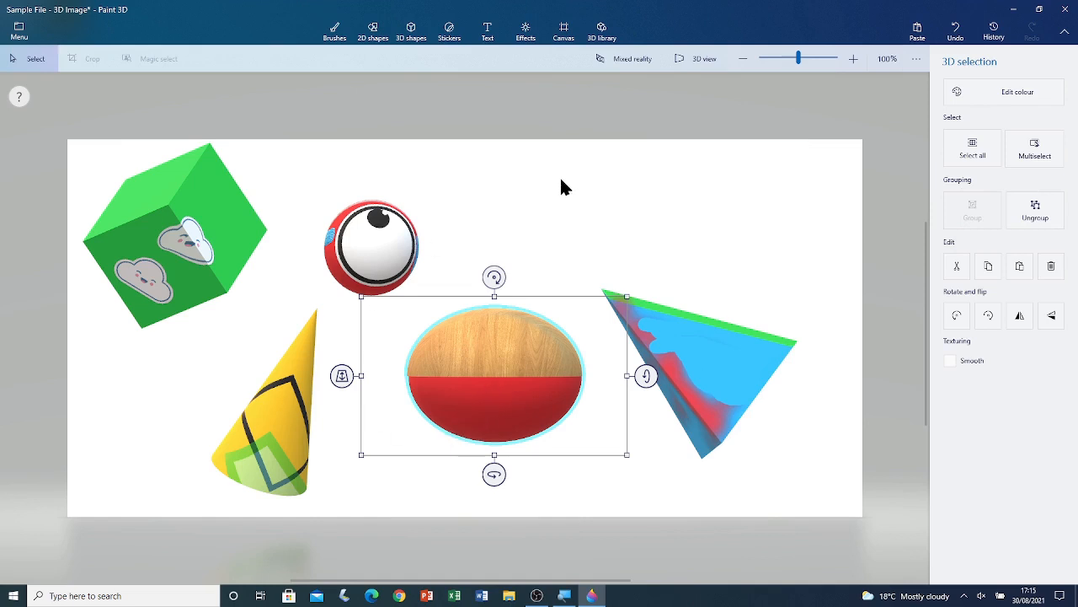
{"action": "left_click", "coordinate": [526, 196]}
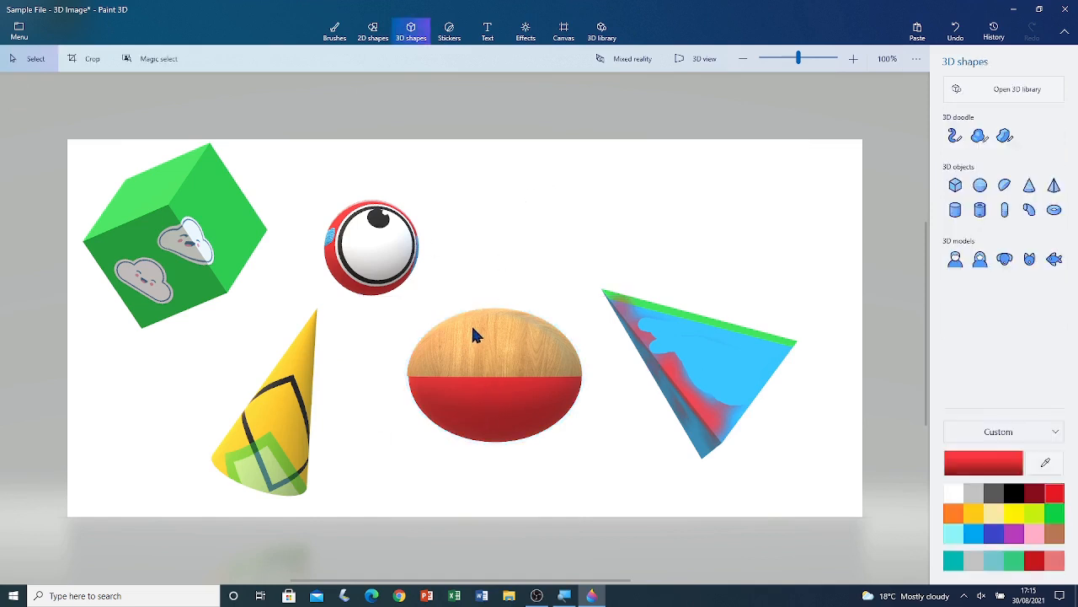
- Rotate the grouped hemispheres half a turn about the z-axis so red is on top, and move the group slightly down
{"action": "left_click", "coordinate": [487, 369]}
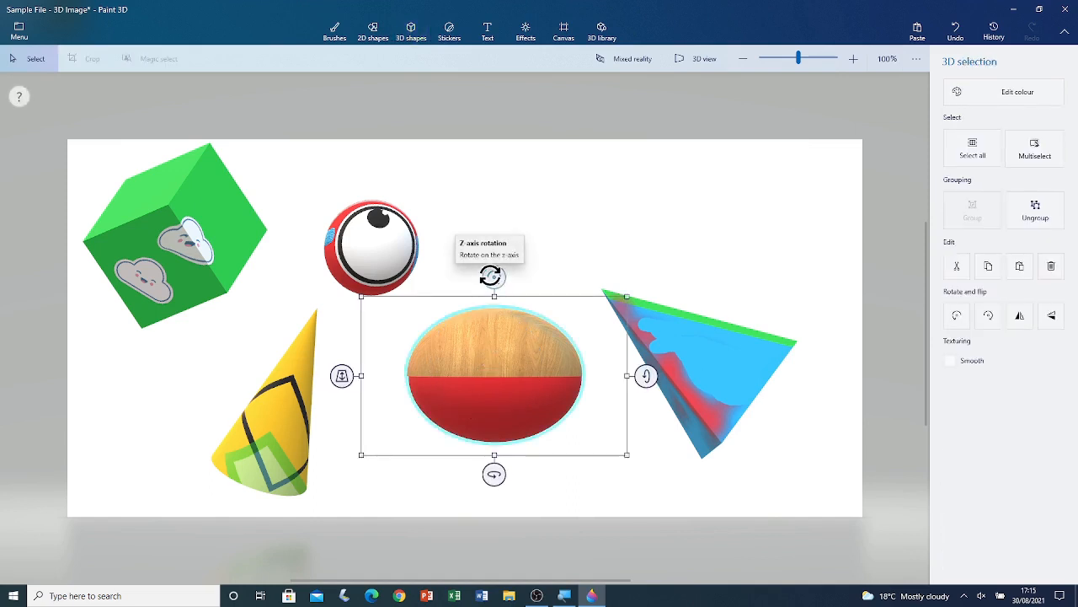
{"action": "left_click_drag", "start_coordinate": [491, 276], "coordinate": [485, 560]}
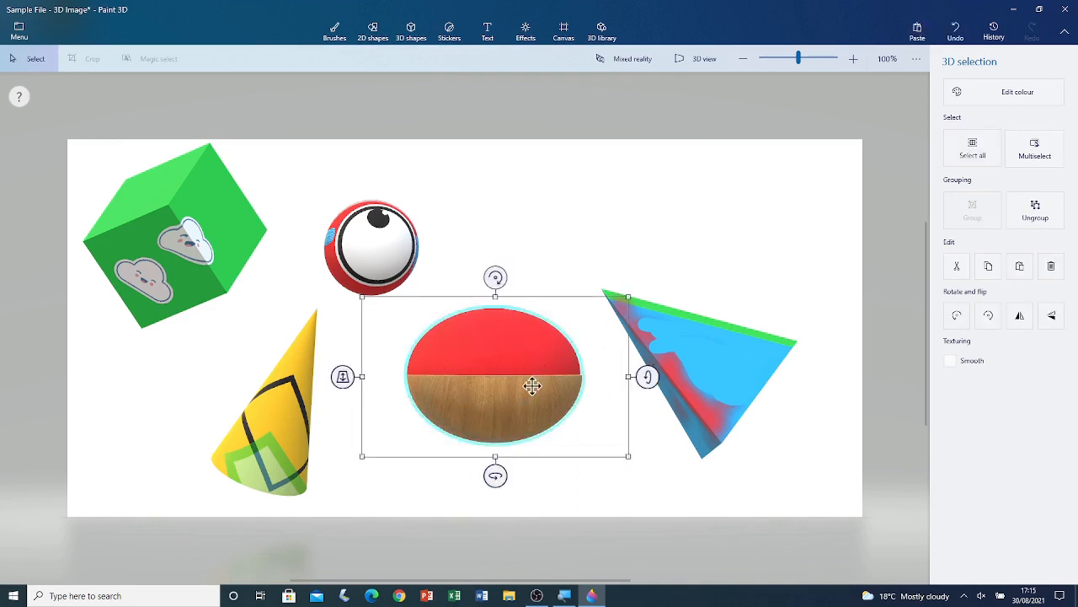
{"action": "left_click_drag", "start_coordinate": [530, 385], "coordinate": [546, 441]}
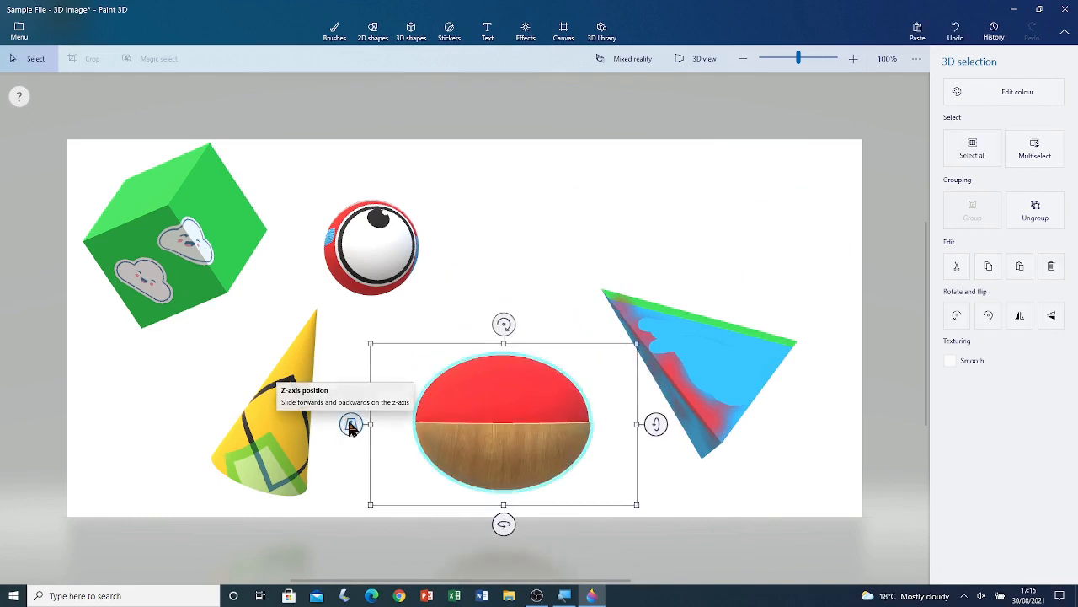
{"action": "left_click_drag", "start_coordinate": [351, 425], "coordinate": [315, 444]}
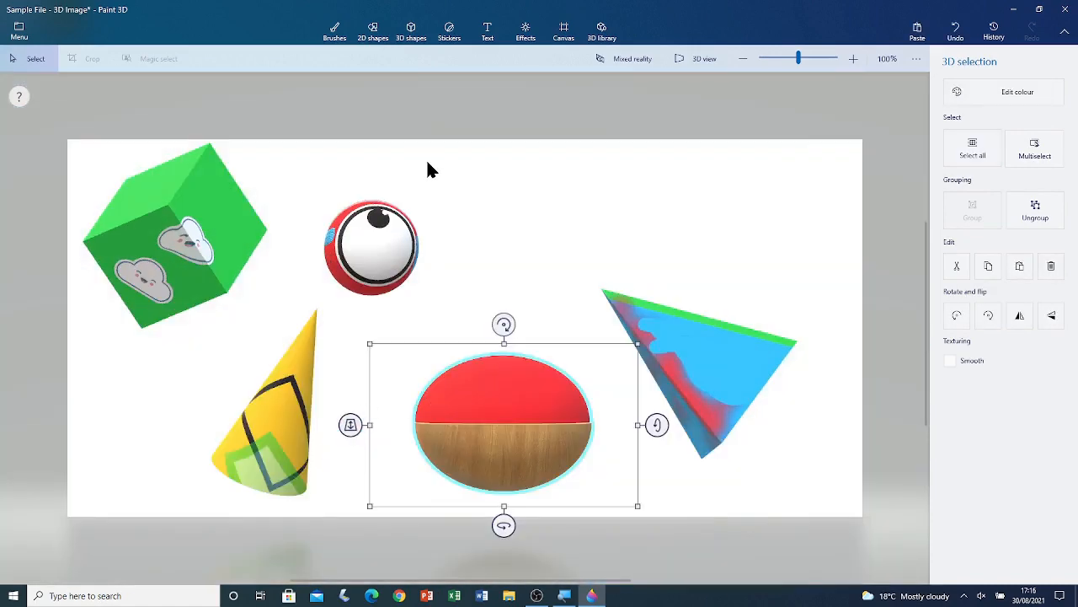
- Draw a 2D check mark on the red half of the grouped object and centre it there
{"action": "left_click", "coordinate": [369, 27]}
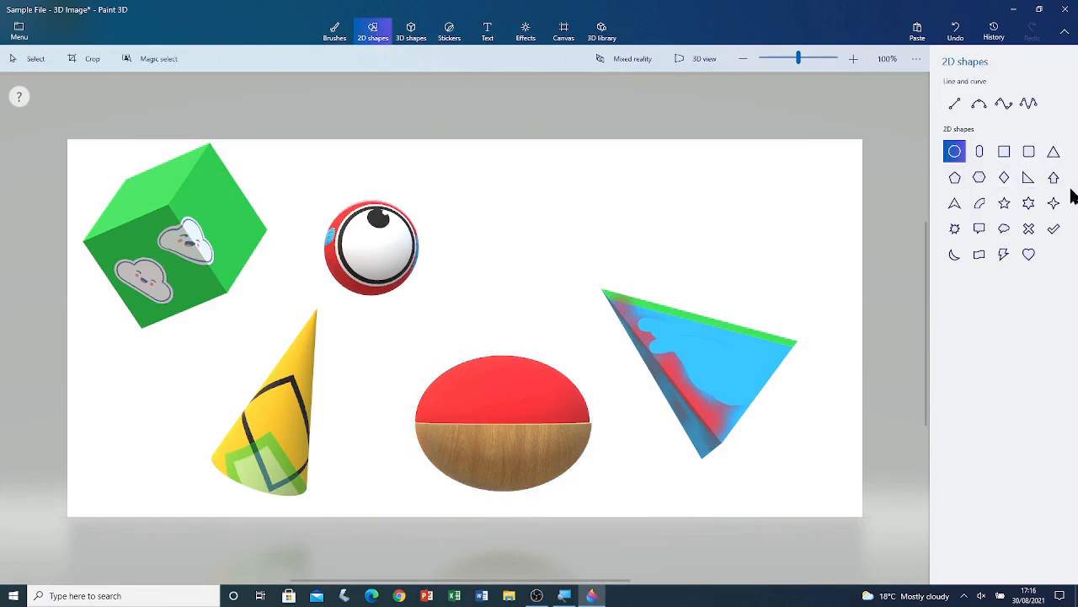
{"action": "left_click", "coordinate": [1054, 233]}
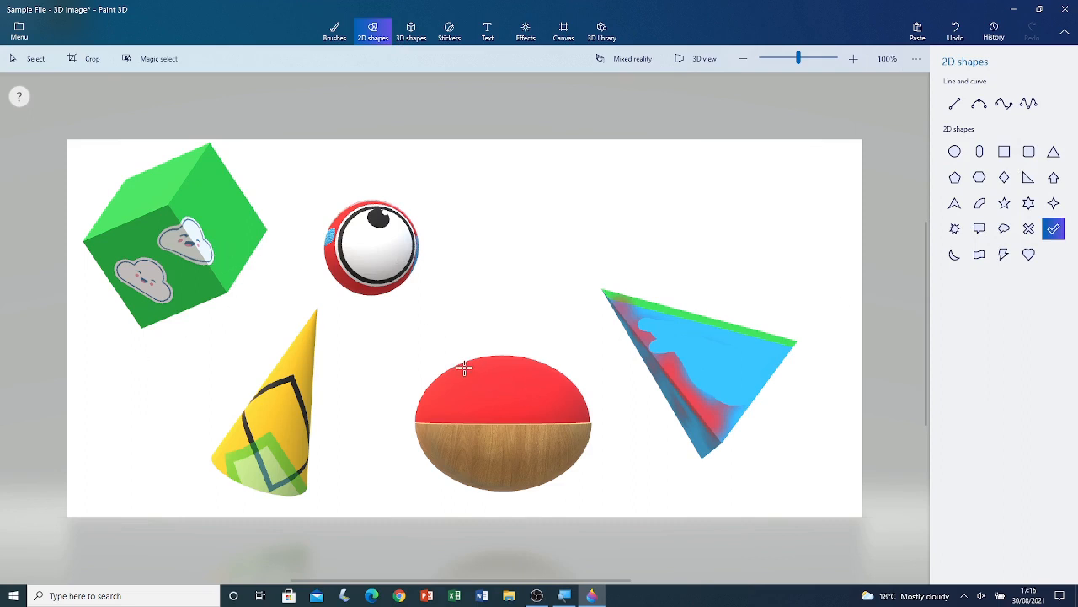
{"action": "left_click_drag", "start_coordinate": [569, 430], "coordinate": [570, 429]}
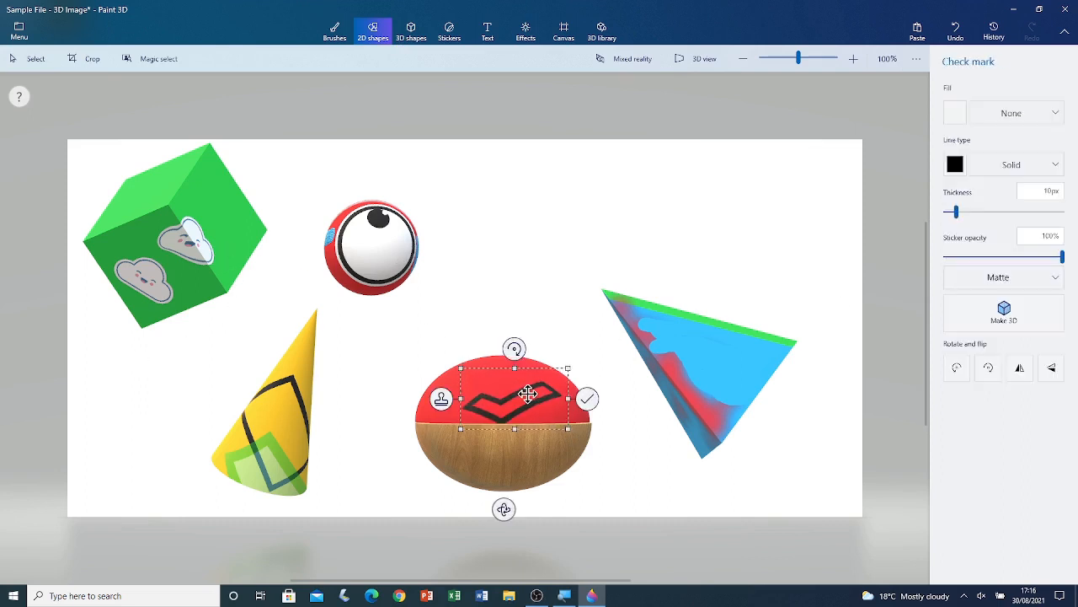
{"action": "mouse_move", "coordinate": [529, 393]}
{"action": "left_mouse_down"}
{"action": "mouse_move", "coordinate": [528, 367]}
{"action": "mouse_move", "coordinate": [512, 384]}
{"action": "left_mouse_up"}
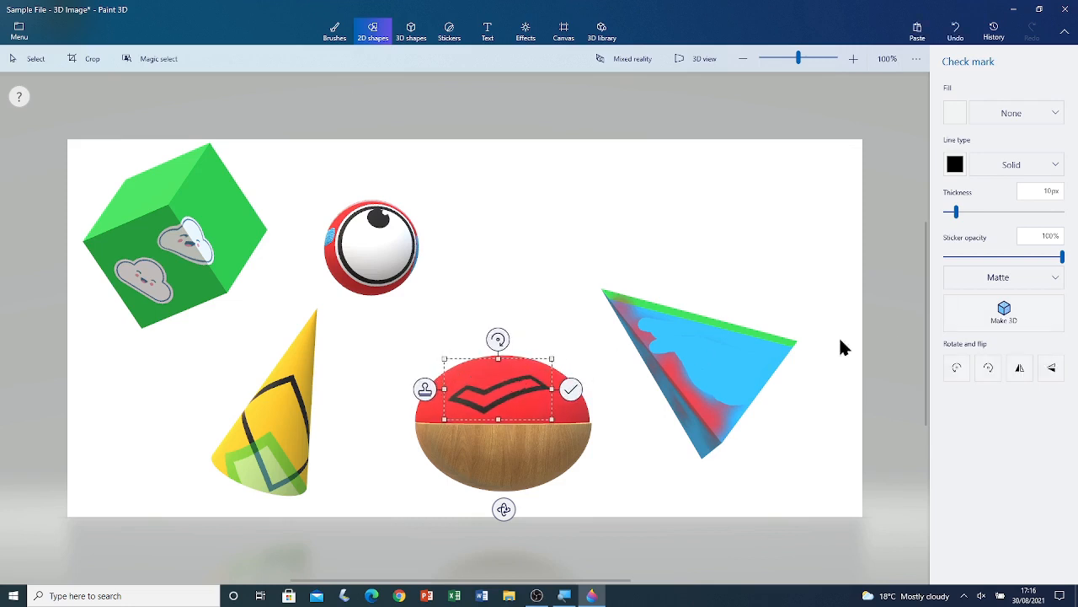
- Give the check mark a solid green fill
{"action": "left_click", "coordinate": [991, 115]}
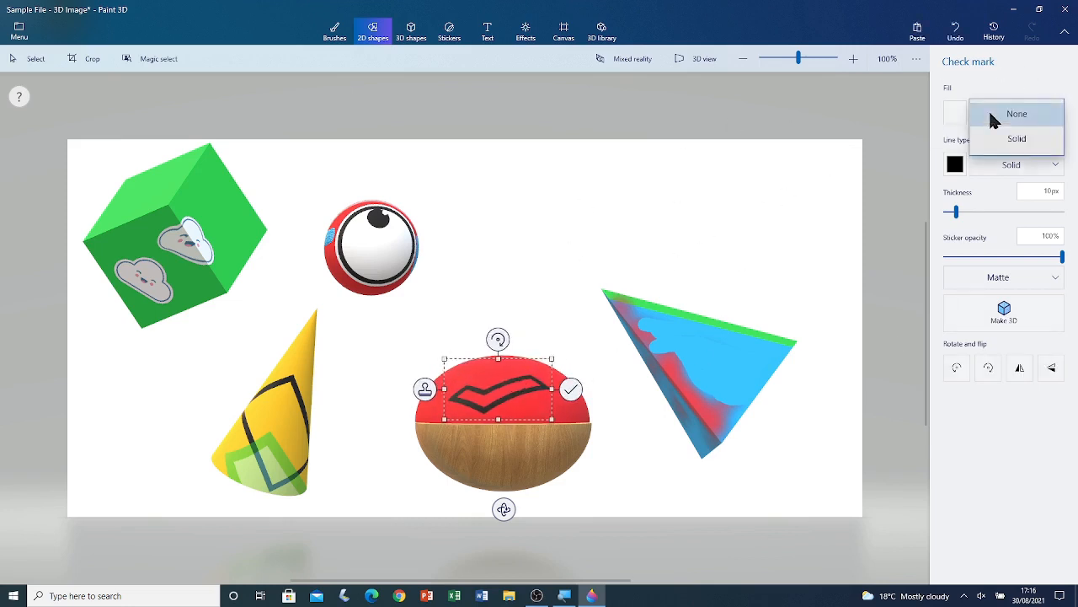
{"action": "left_click", "coordinate": [997, 138]}
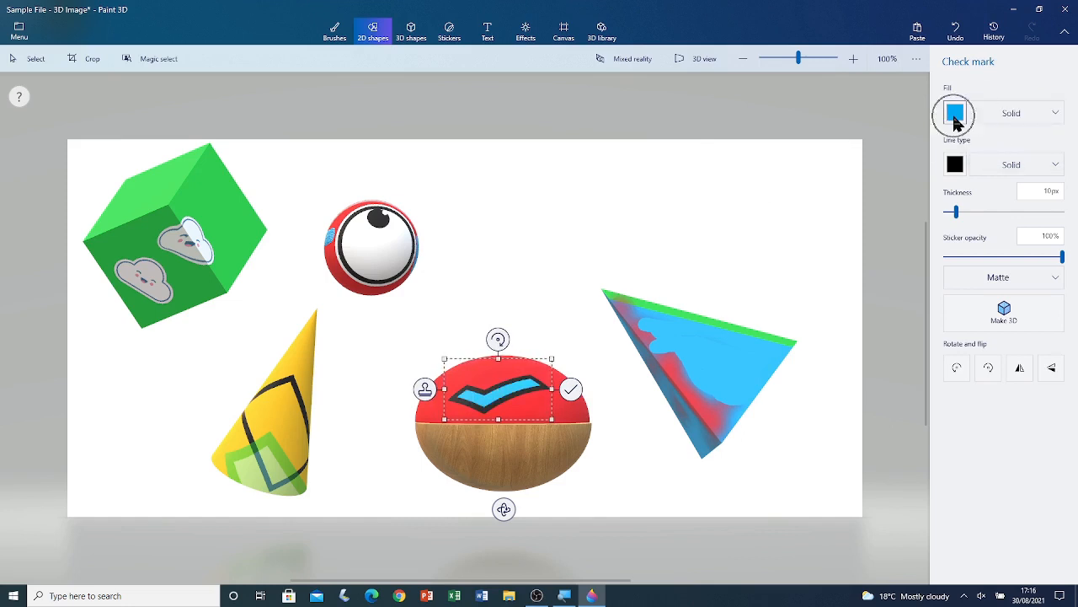
{"action": "left_click", "coordinate": [954, 118]}
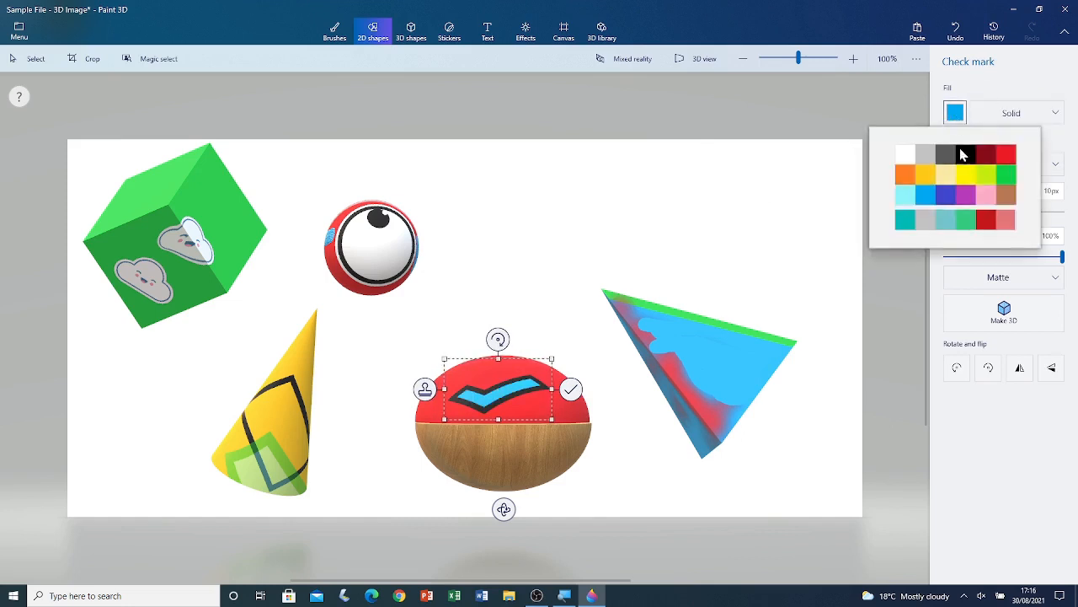
{"action": "left_click", "coordinate": [1006, 174]}
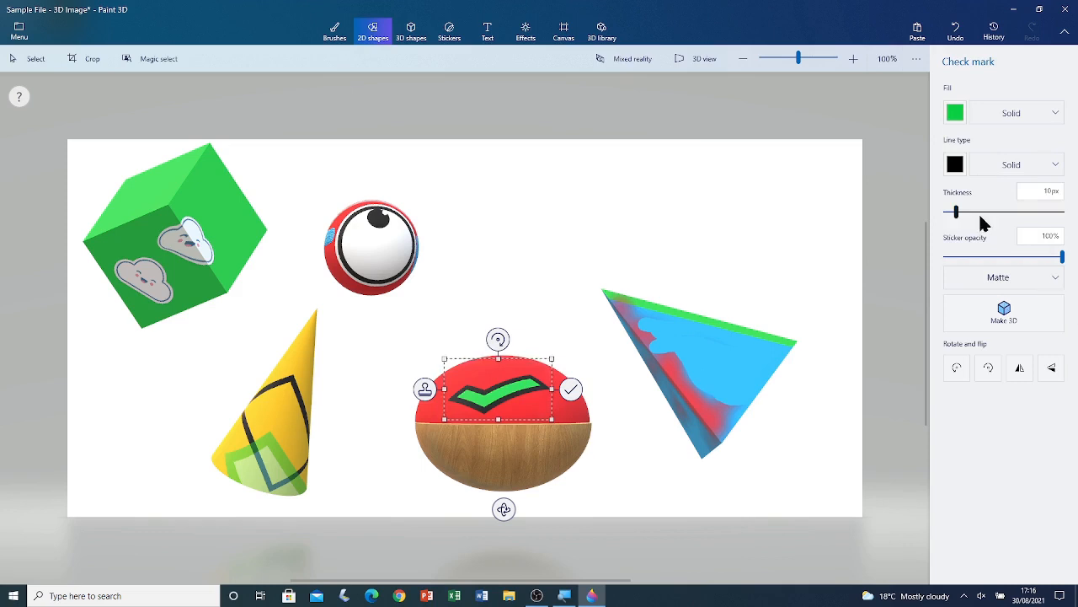
- Set the check mark's solid outline to brown and move the shape up towards the top of the red half
{"action": "left_click", "coordinate": [1006, 164]}
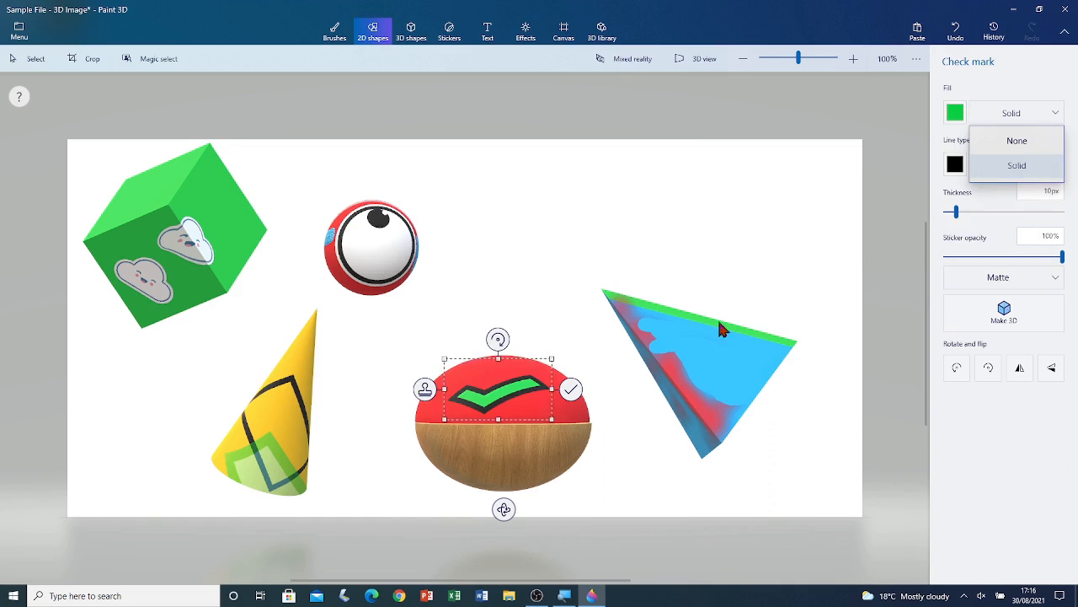
{"action": "left_click", "coordinate": [1014, 168]}
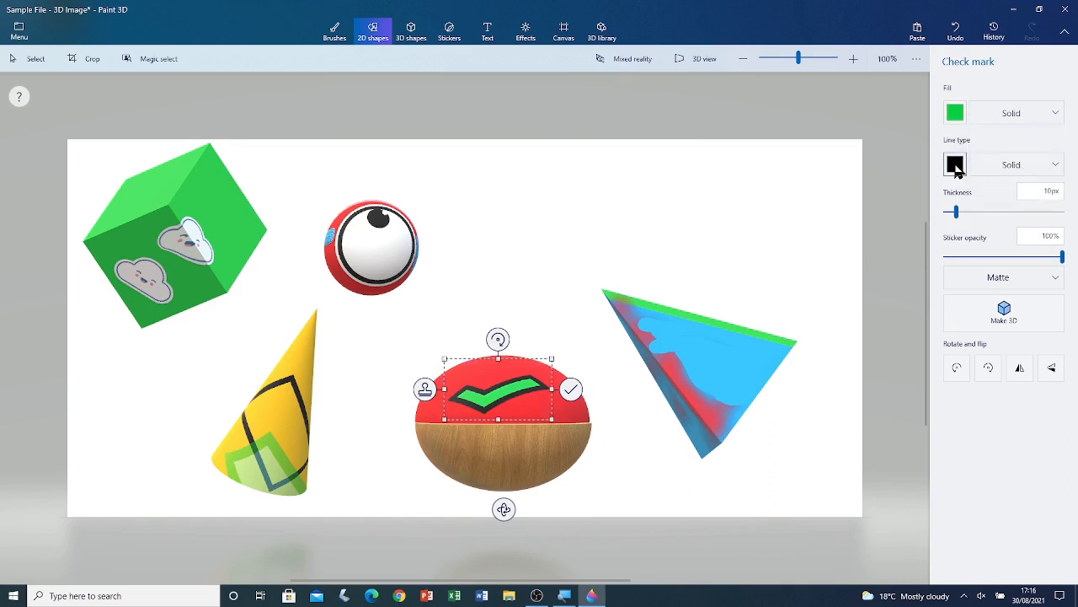
{"action": "left_click", "coordinate": [955, 166]}
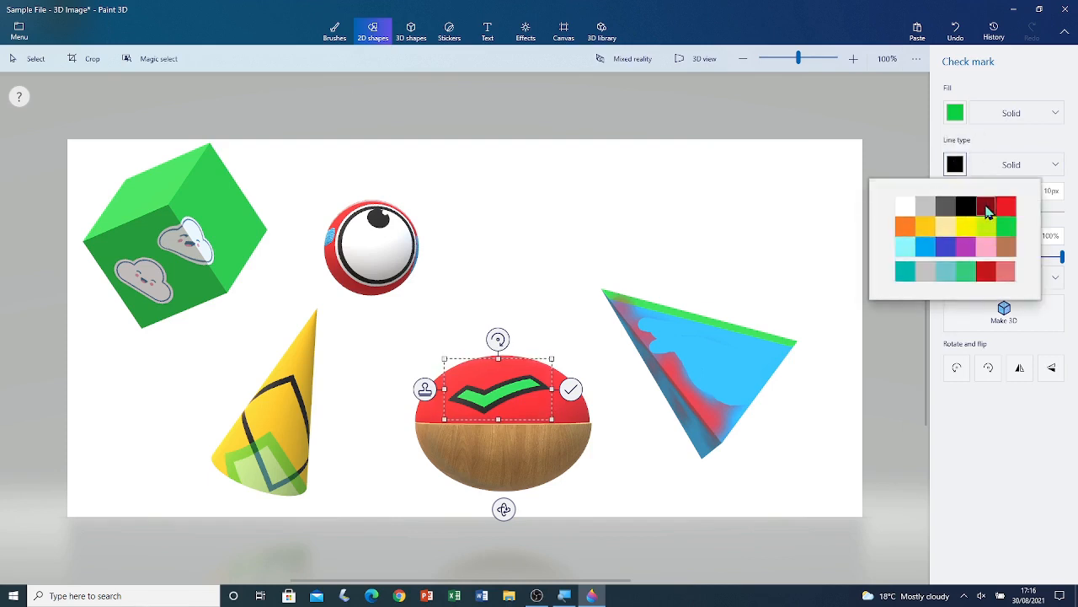
{"action": "left_click", "coordinate": [1008, 249]}
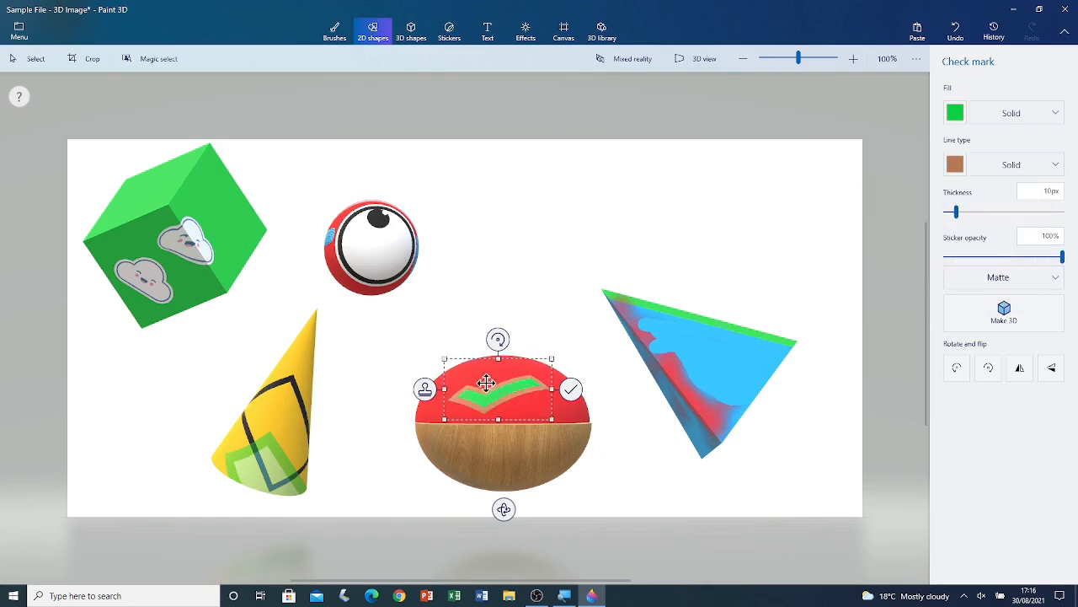
{"action": "left_click_drag", "start_coordinate": [494, 396], "coordinate": [499, 379]}
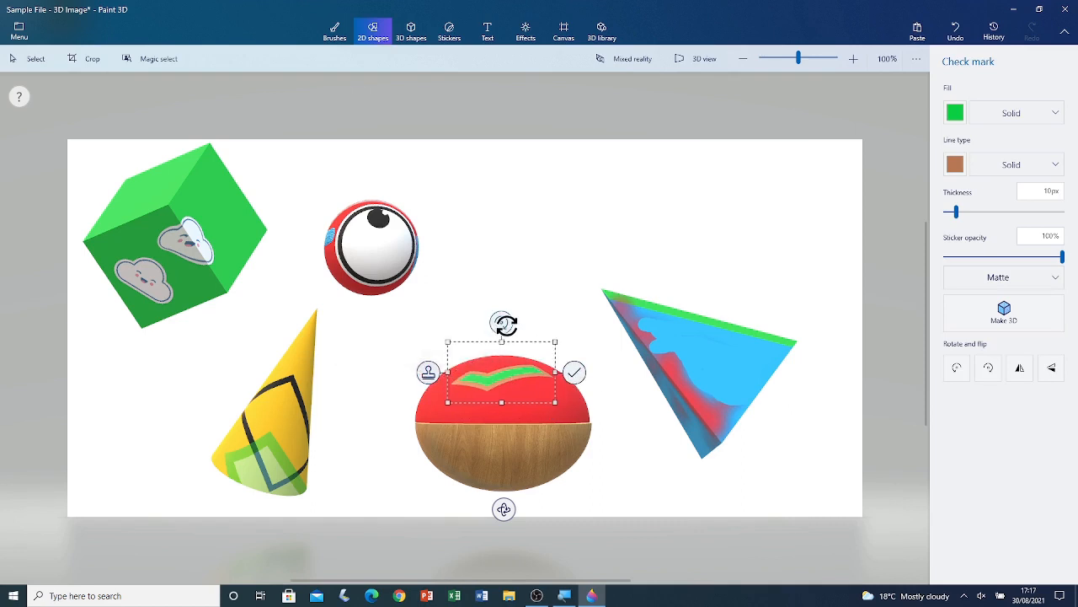
- Tilt the check mark about 30 degrees clockwise, stamp it, and place an upright second one at the lower left of the red half
{"action": "left_click_drag", "start_coordinate": [503, 323], "coordinate": [528, 331]}
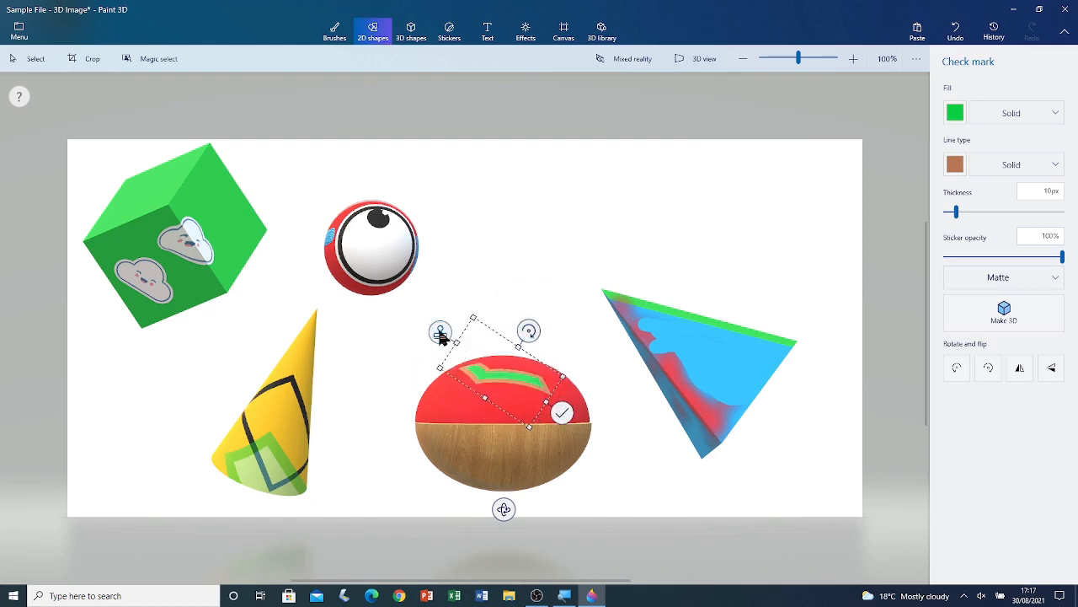
{"action": "left_click_drag", "start_coordinate": [495, 403], "coordinate": [491, 390]}
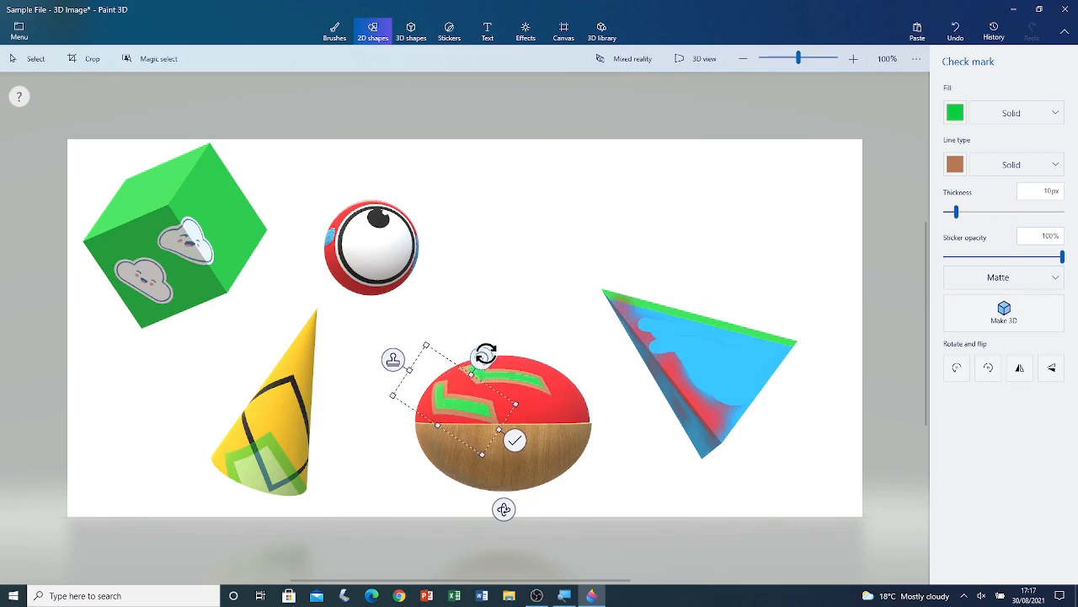
{"action": "left_click_drag", "start_coordinate": [481, 362], "coordinate": [455, 350]}
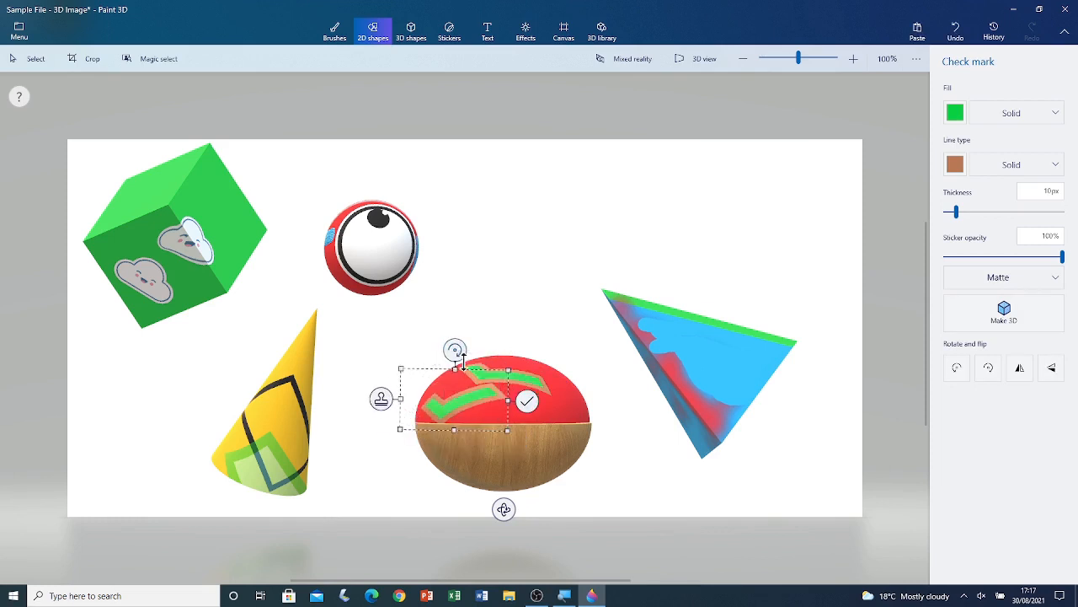
{"action": "left_click", "coordinate": [528, 402]}
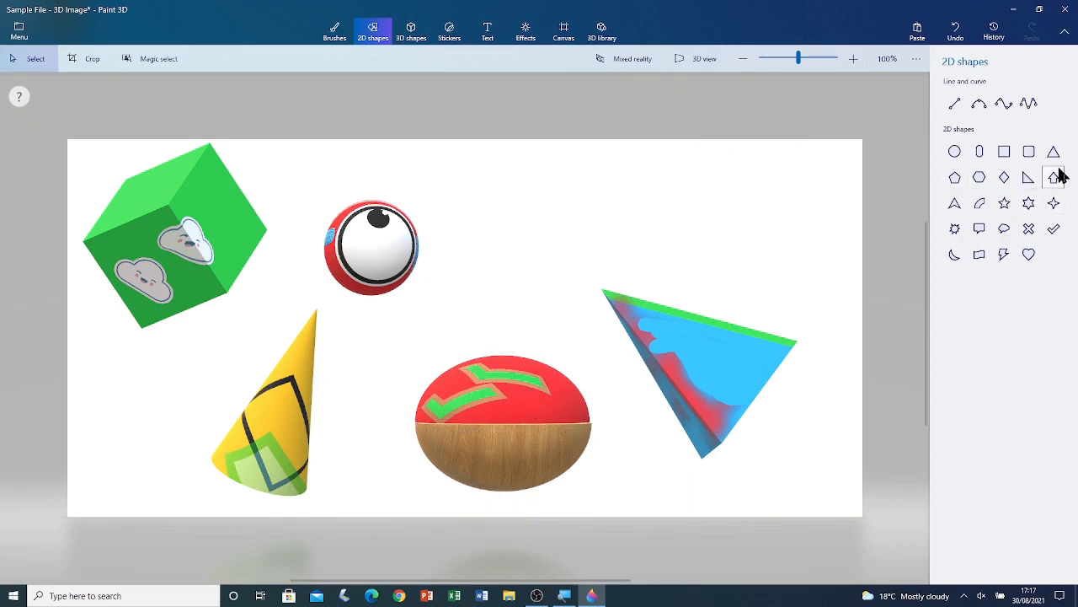
- Draw a 2D pentagon, place it on the green cube's right face and give it an indigo fill
{"action": "left_click", "coordinate": [955, 177]}
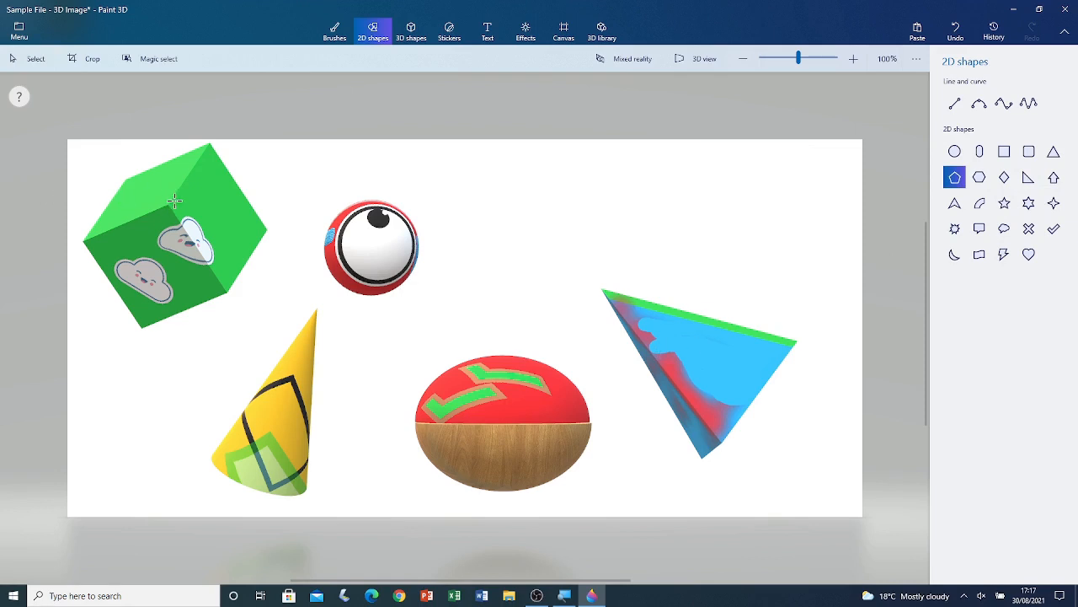
{"action": "left_click_drag", "start_coordinate": [155, 175], "coordinate": [243, 263]}
{"action": "left_click_drag", "start_coordinate": [208, 199], "coordinate": [549, 183]}
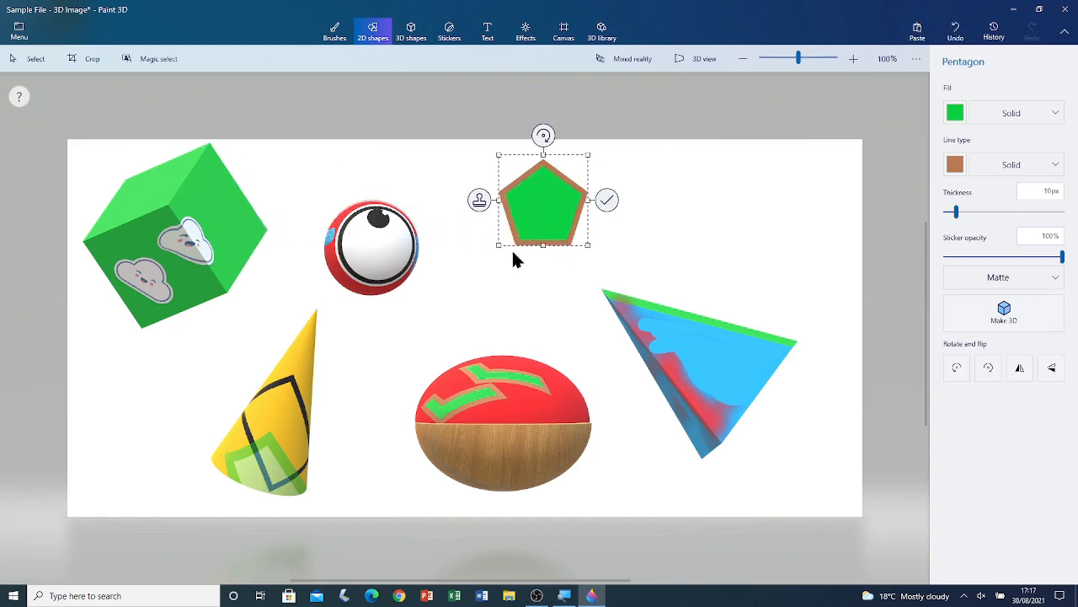
{"action": "left_click_drag", "start_coordinate": [548, 211], "coordinate": [221, 202]}
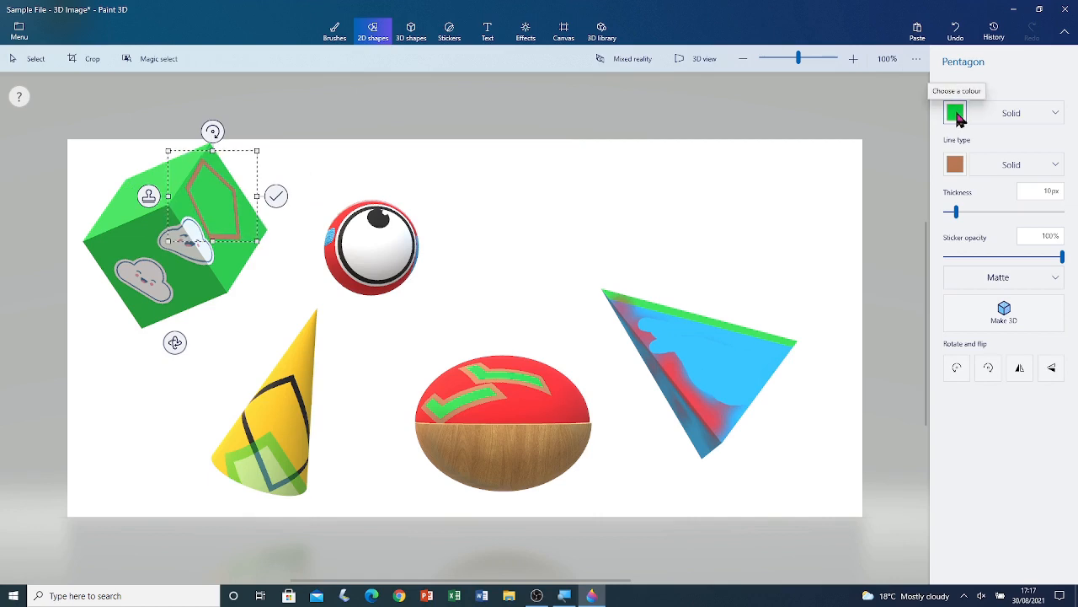
{"action": "left_click", "coordinate": [955, 113]}
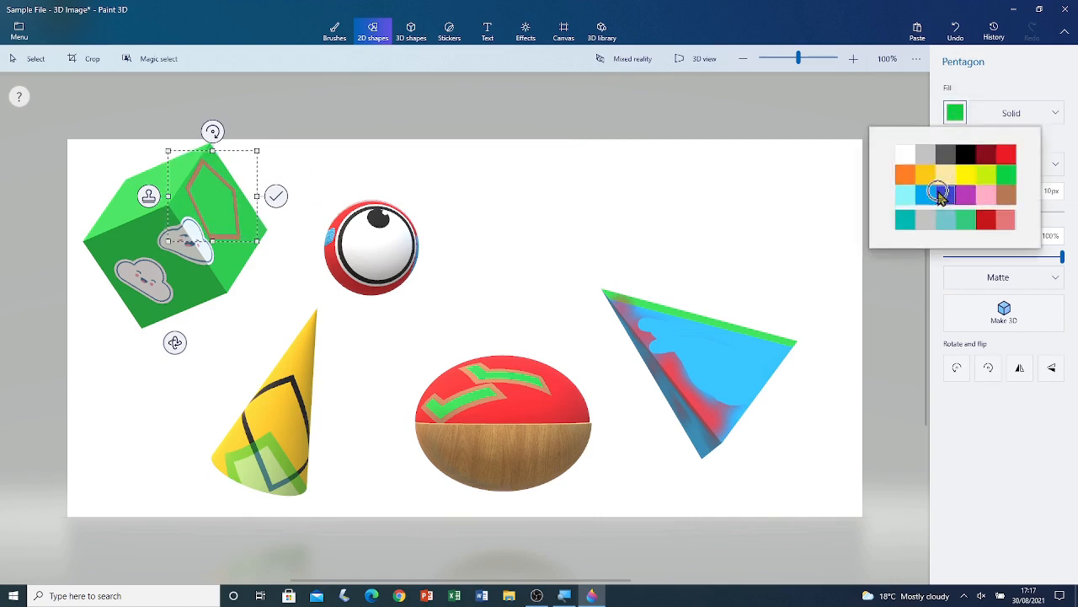
{"action": "left_click", "coordinate": [942, 194]}
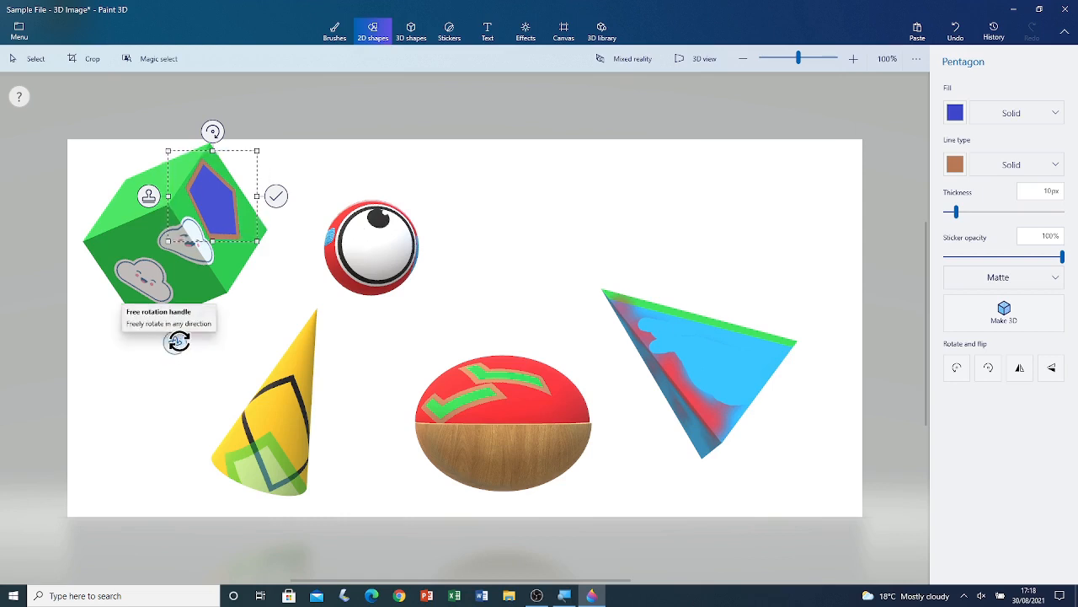
- Turn the cube sideways, stamp the pentagon across the edge between its faces and place another on the brighter green face
{"action": "left_click_drag", "start_coordinate": [177, 340], "coordinate": [392, 427]}
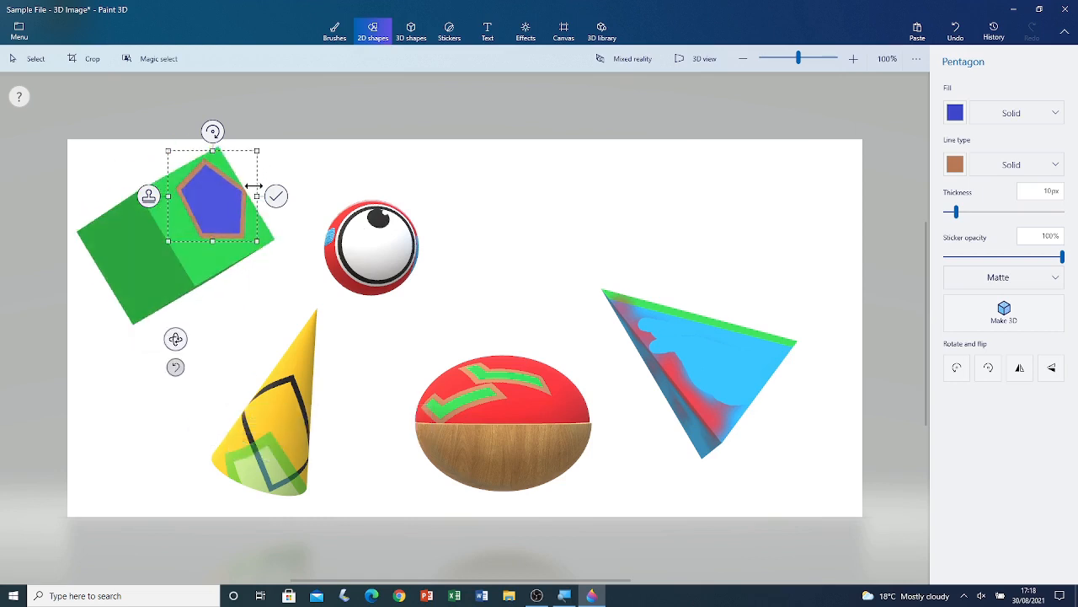
{"action": "left_click_drag", "start_coordinate": [227, 193], "coordinate": [153, 191]}
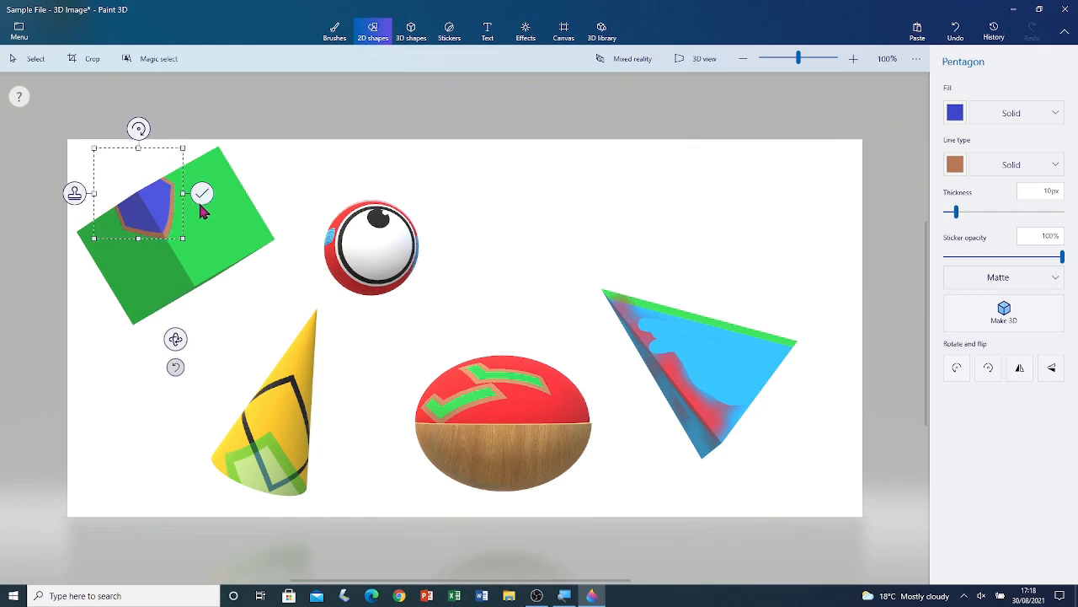
{"action": "left_click", "coordinate": [79, 199]}
{"action": "left_click_drag", "start_coordinate": [145, 207], "coordinate": [220, 224]}
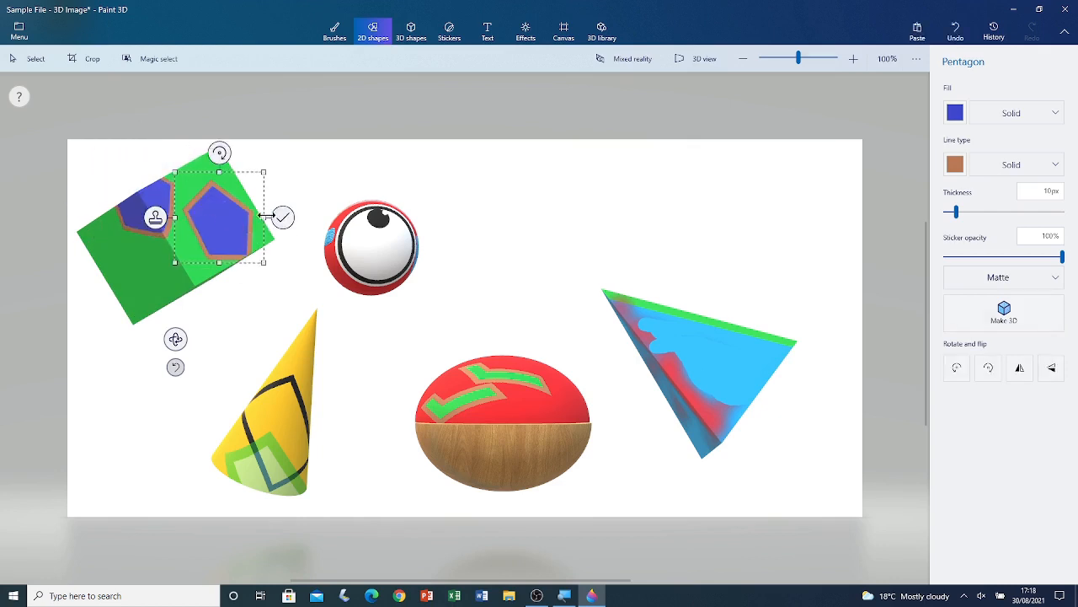
{"action": "left_click", "coordinate": [283, 218]}
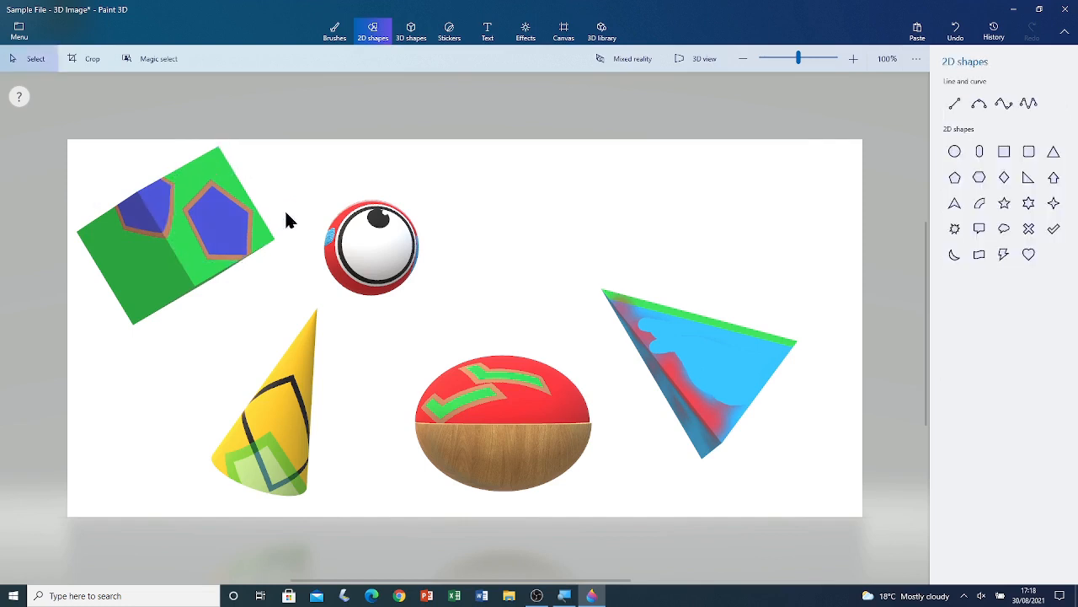
- Rotate the green cube about its y-axis and x-axis so both the pentagons and the cloud stickers show
{"action": "left_click", "coordinate": [233, 215]}
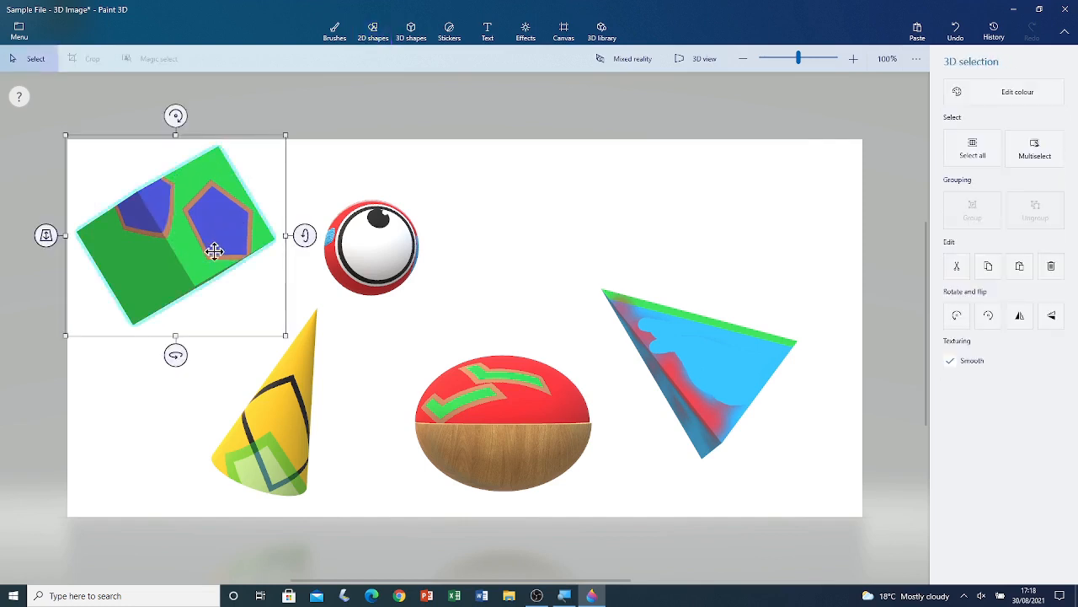
{"action": "left_click_drag", "start_coordinate": [174, 357], "coordinate": [199, 396]}
{"action": "left_click_drag", "start_coordinate": [299, 236], "coordinate": [297, 272]}
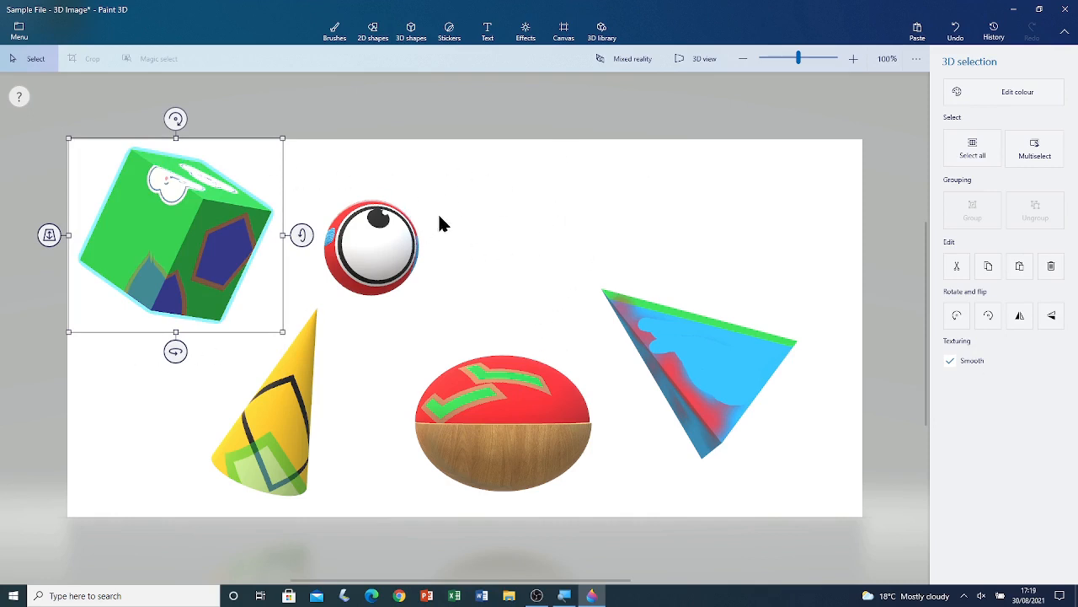
{"action": "left_click", "coordinate": [420, 173]}
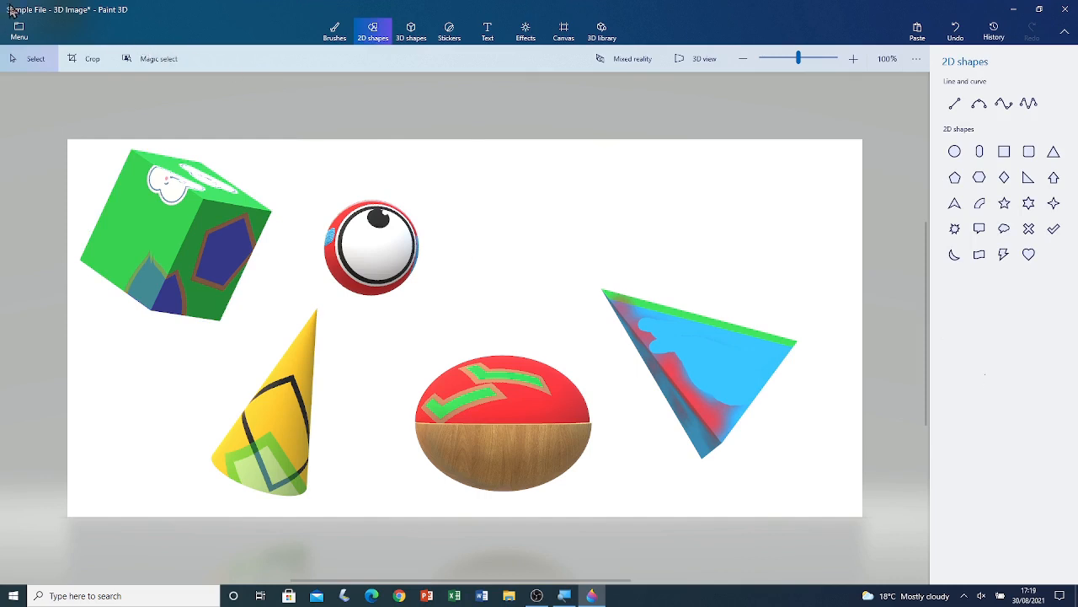
- Save the changes to the current project
{"action": "left_click", "coordinate": [21, 46]}
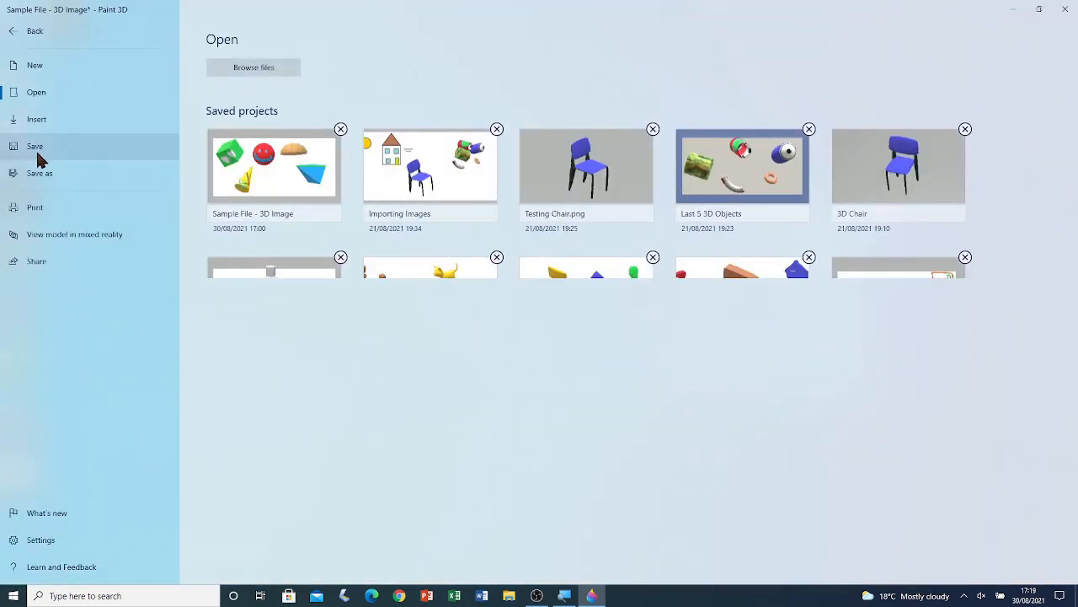
{"action": "left_click", "coordinate": [43, 150]}
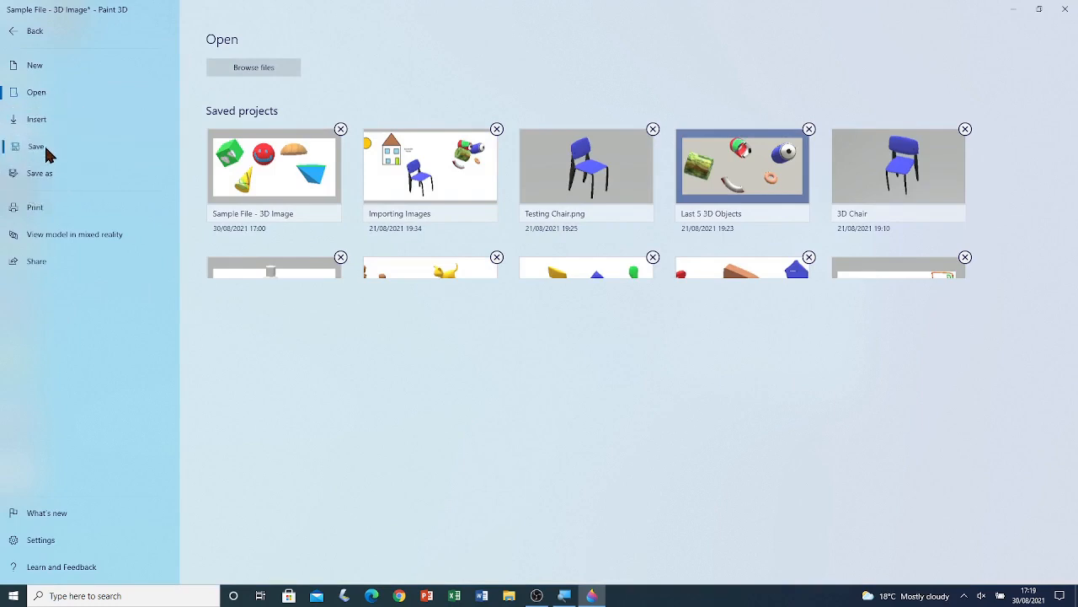